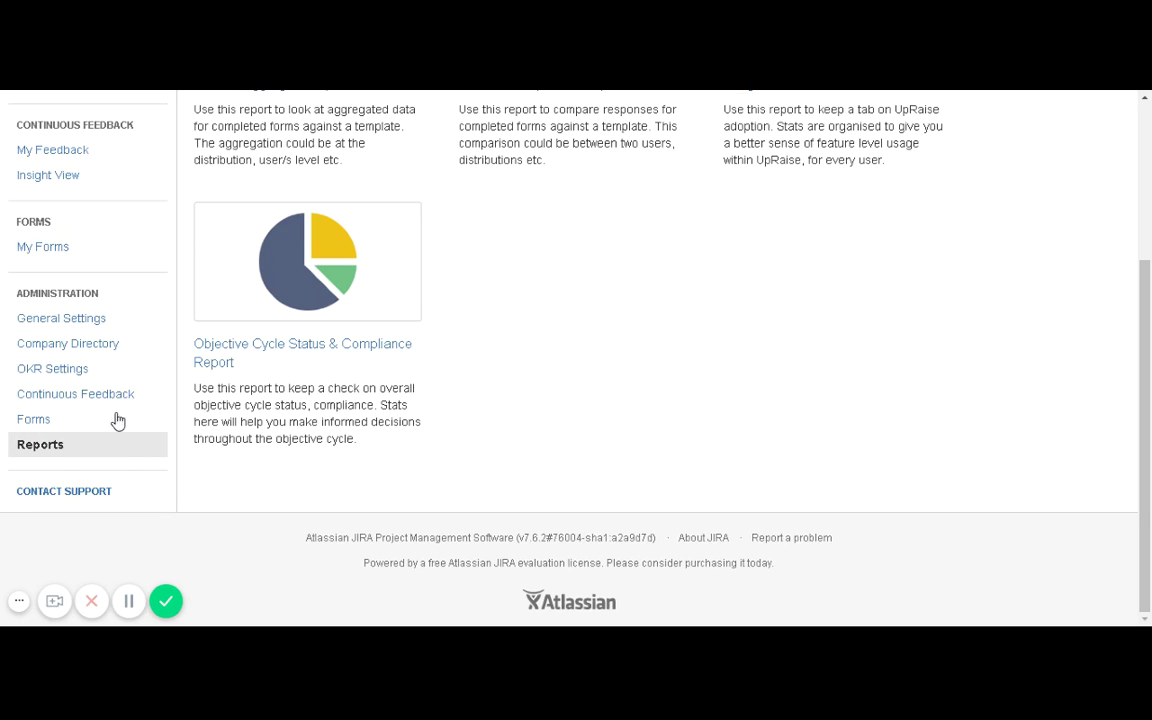
# Open the Usage report from the Reports overview.
pyautogui.scroll(3, 113, 372)
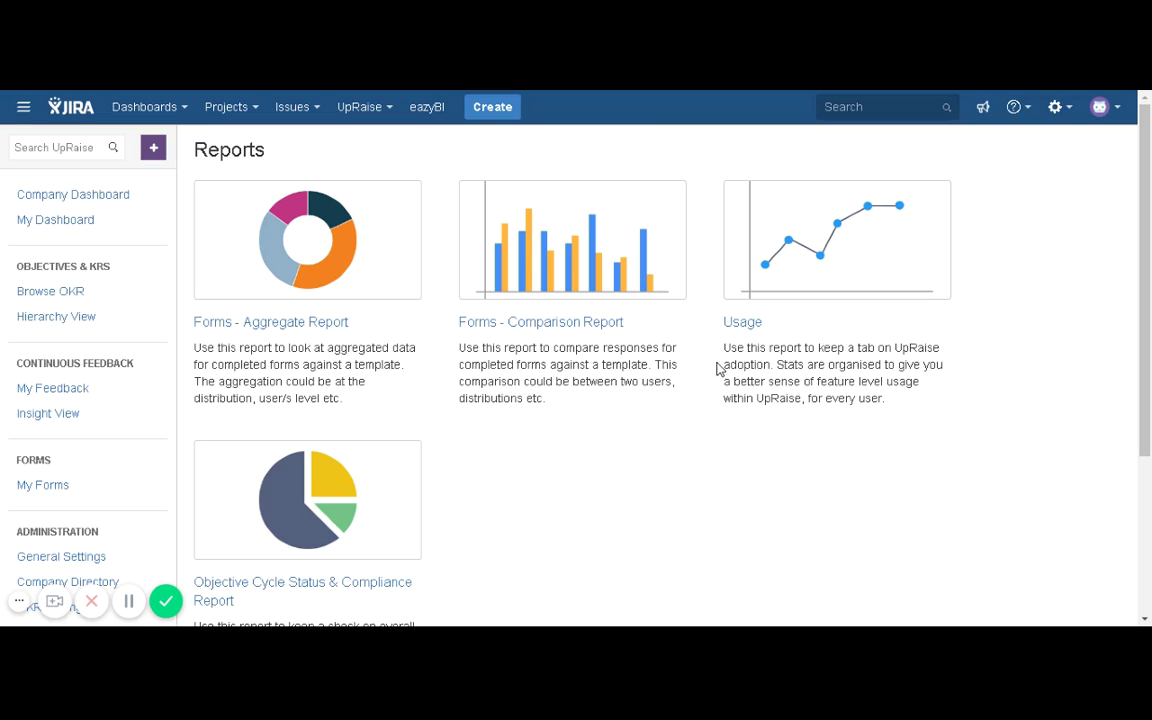
pyautogui.click(758, 324)
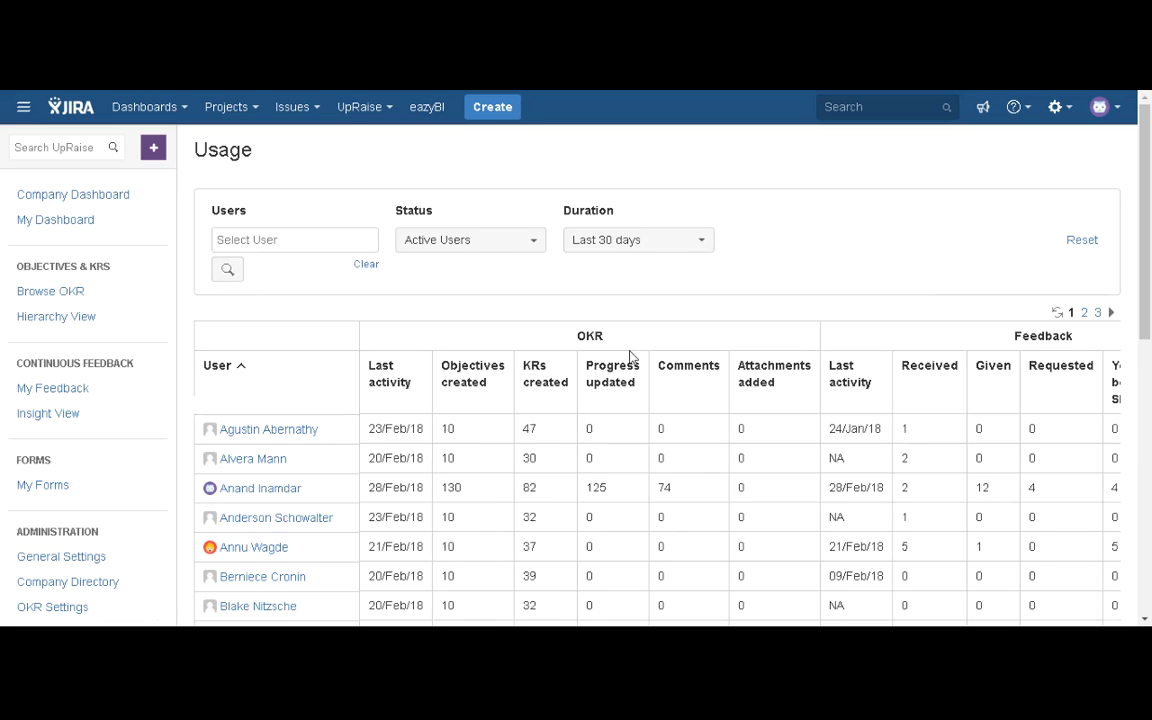
# Examine the OKR, Feedback and Forms columns of the Usage report across all listed users.
pyautogui.scroll(-3, 333, 632)
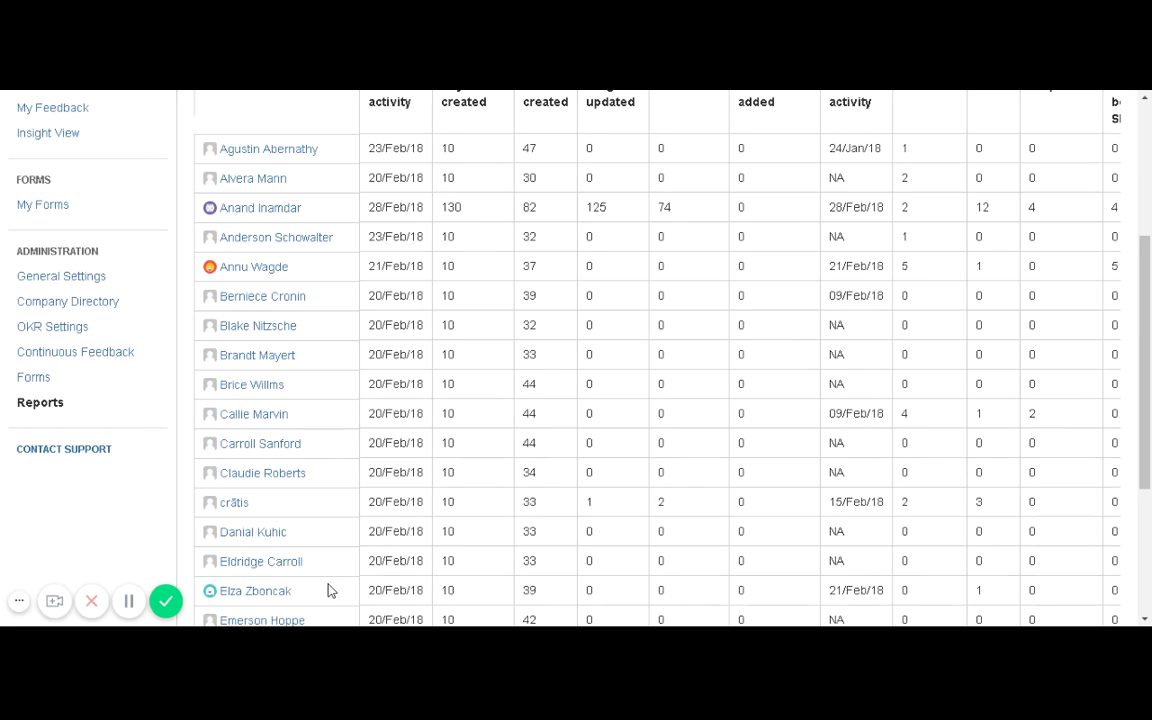
pyautogui.scroll(-3, 435, 520)
pyautogui.hscroll(5, 643, 476)
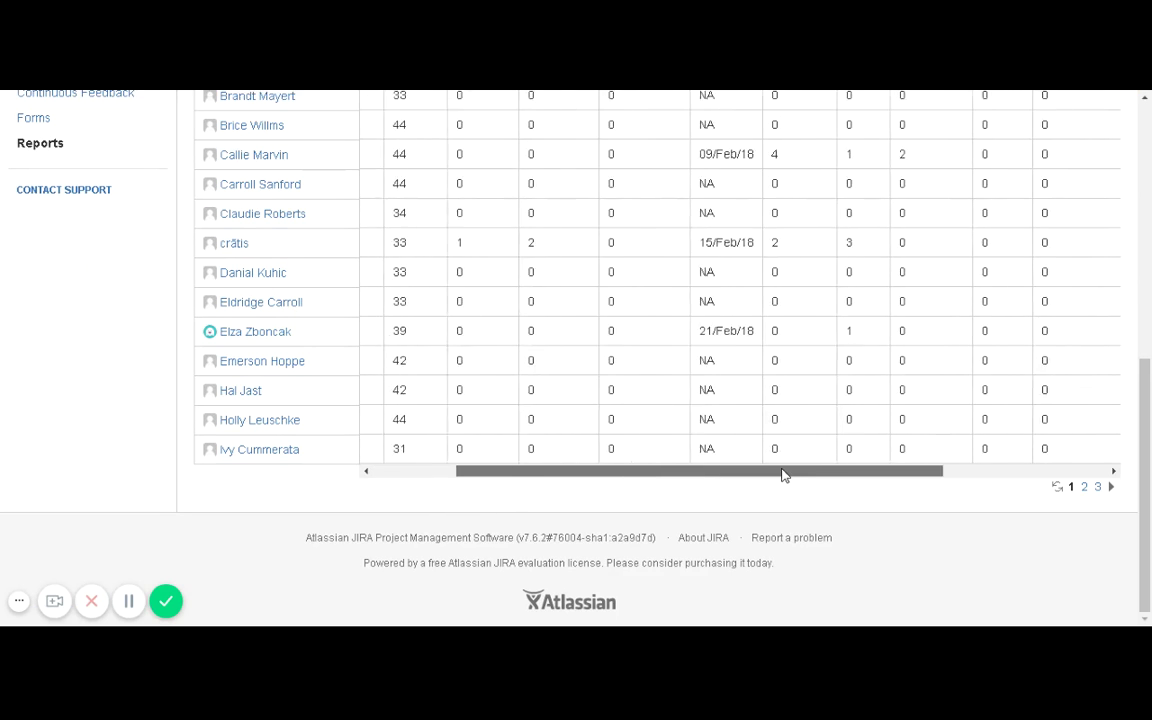
pyautogui.scroll(6, 729, 481)
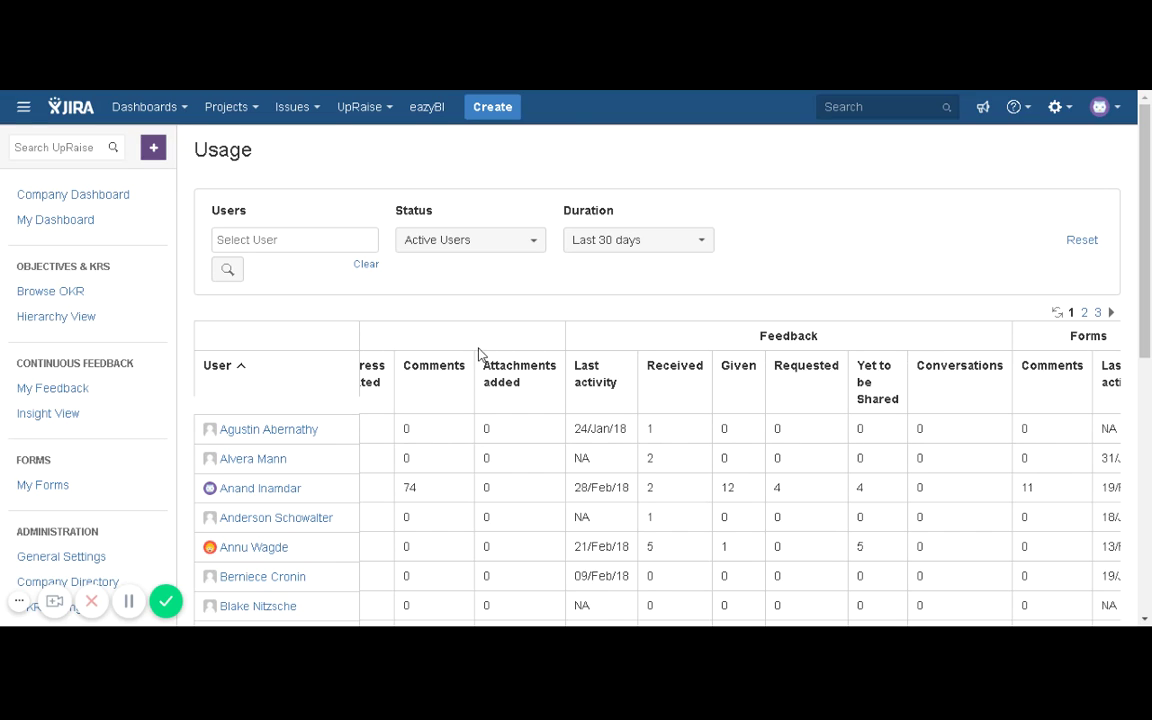
pyautogui.scroll(-8, 576, 453)
pyautogui.moveTo(685, 470); pyautogui.dragTo(496, 476)
pyautogui.scroll(8, 496, 489)
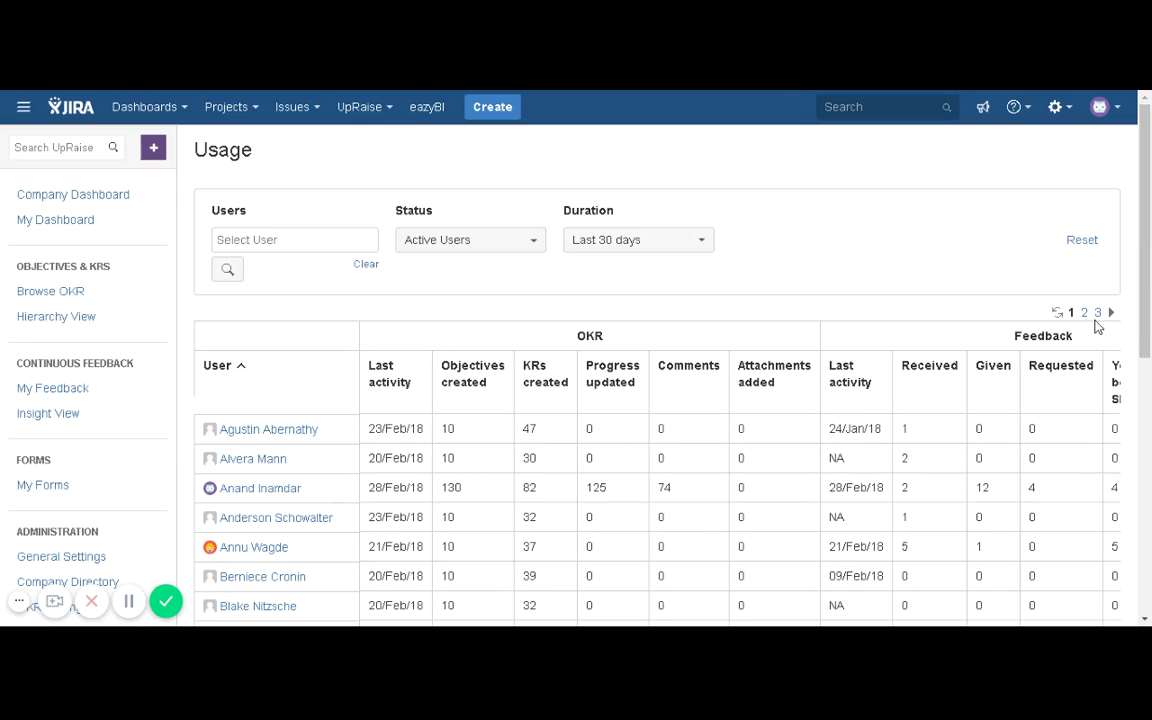
pyautogui.scroll(-8, 625, 445)
pyautogui.moveTo(688, 478); pyautogui.dragTo(928, 476)
pyautogui.scroll(3, 846, 453)
pyautogui.scroll(3, 846, 453)
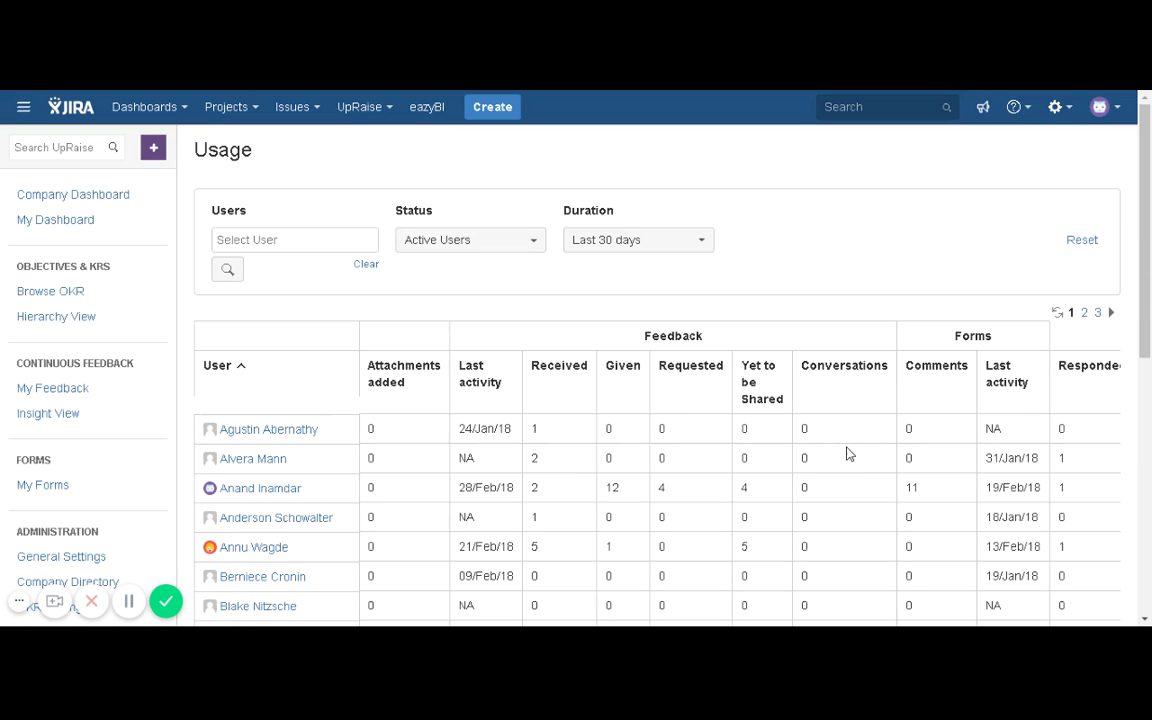
pyautogui.scroll(-6, 573, 437)
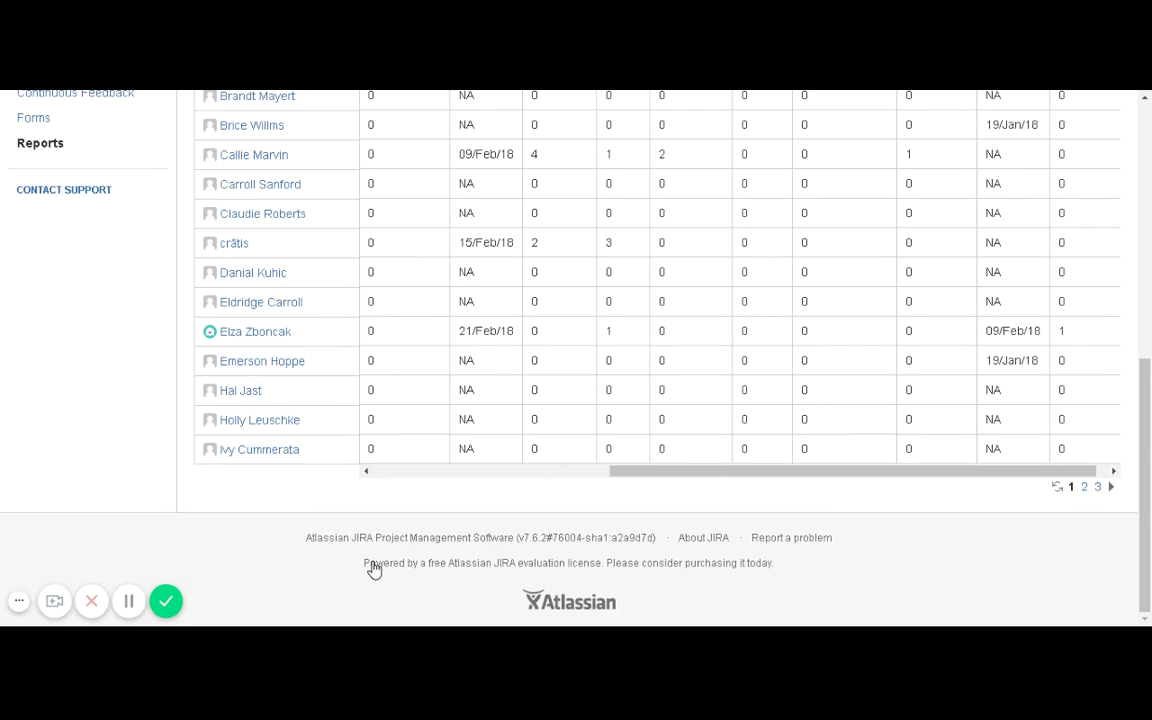
pyautogui.scroll(5, 509, 514)
pyautogui.scroll(-5, 512, 514)
pyautogui.moveTo(685, 476); pyautogui.dragTo(399, 501)
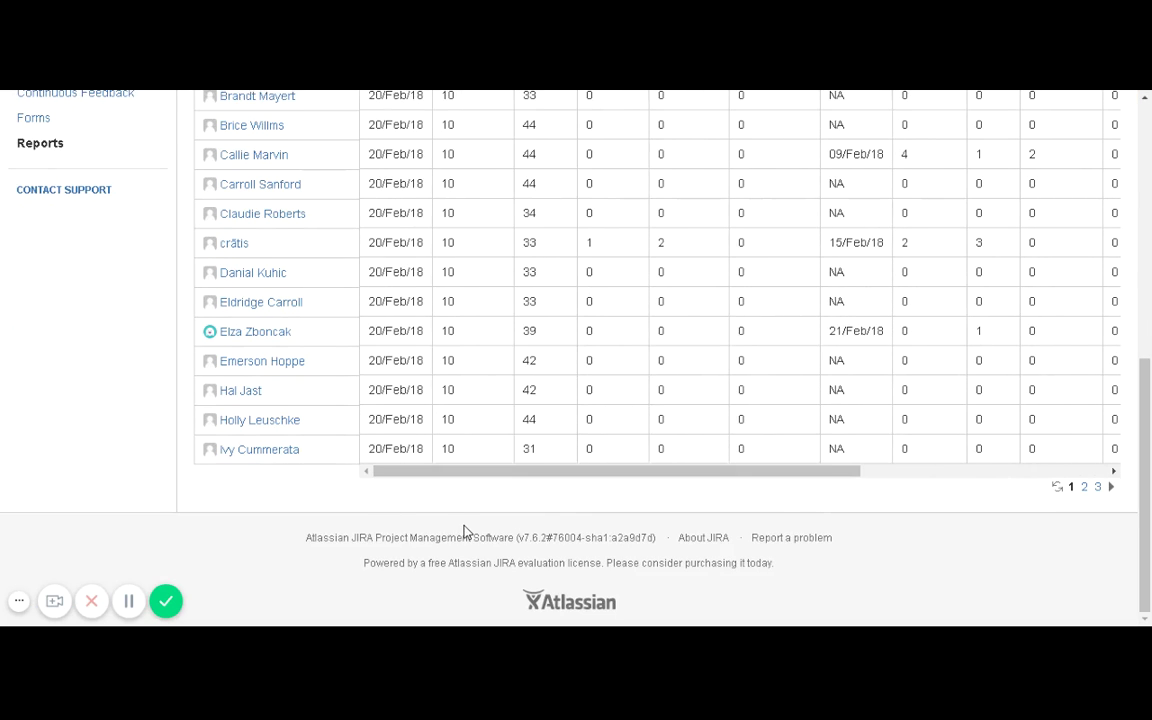
pyautogui.scroll(3, 464, 532)
pyautogui.scroll(3, 464, 532)
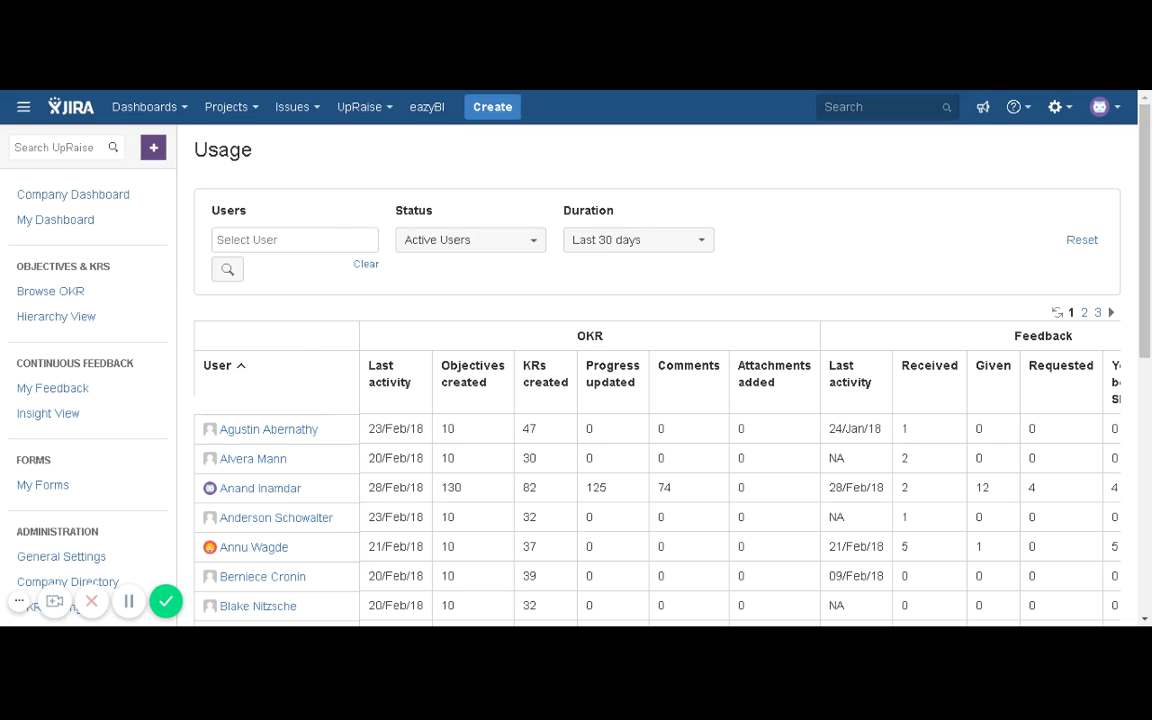
# Filter the Usage report to a single user by finding and choosing the person's name in the Users filter.
pyautogui.click(334, 244)
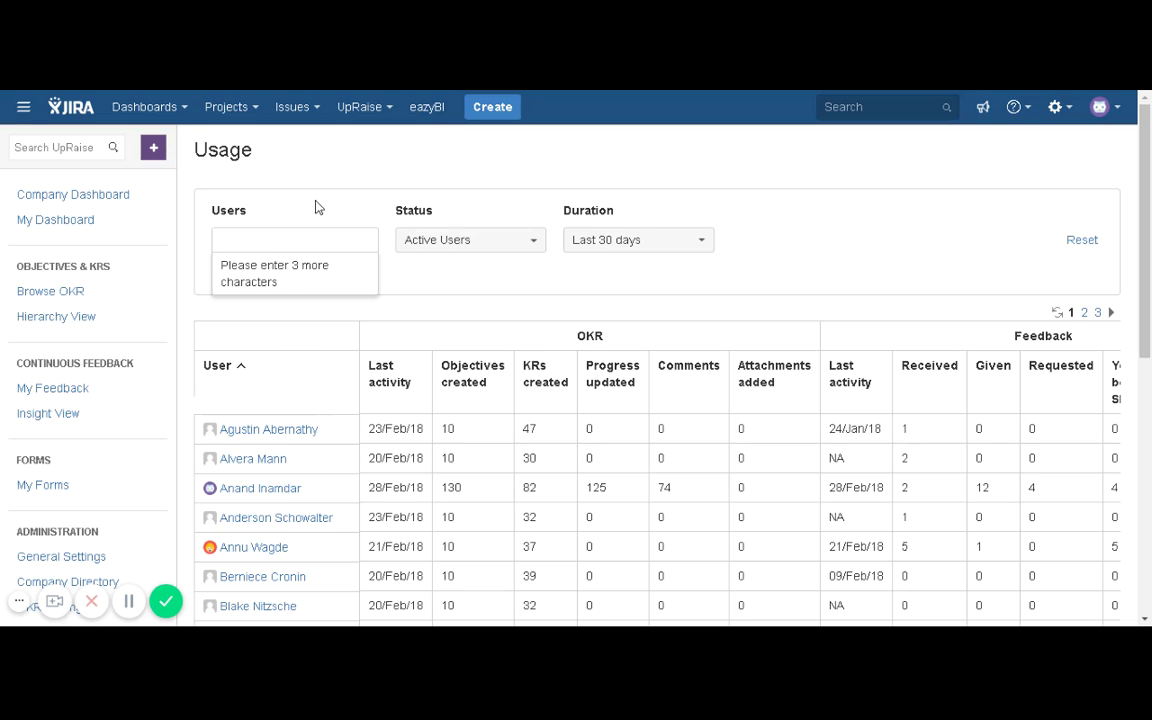
pyautogui.write('annu')
pyautogui.click(330, 266)
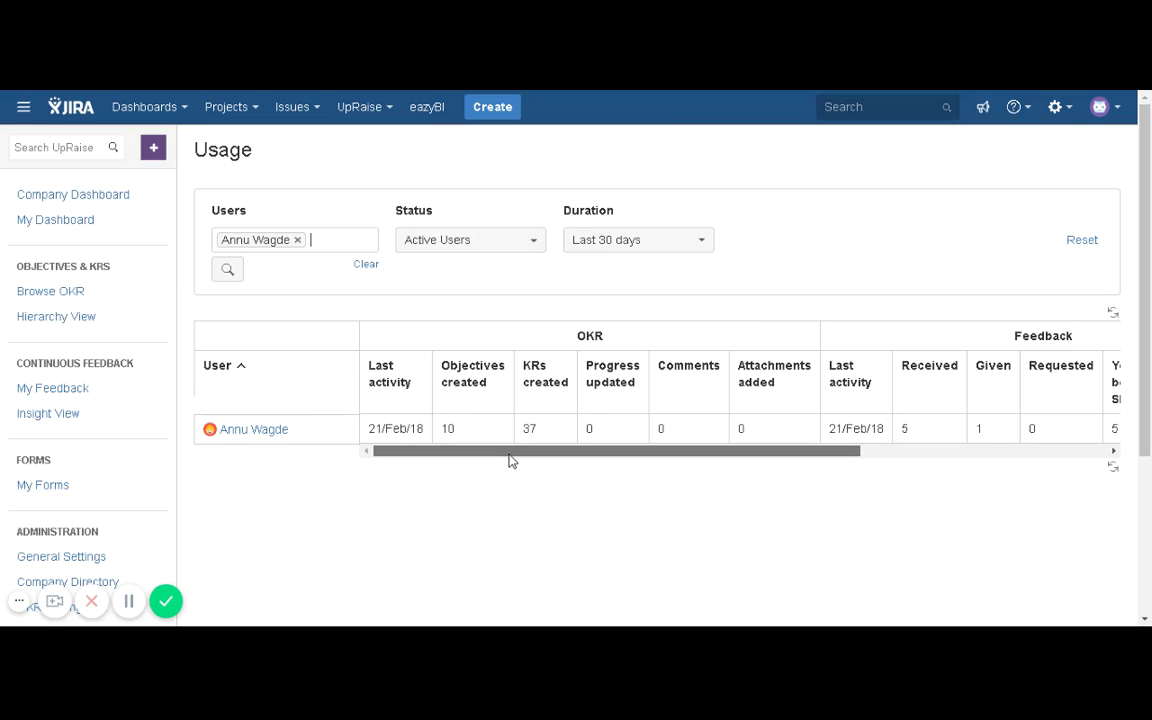
# Examine the filtered user's OKR figures, including objectives created, KRs created and progress updated.
pyautogui.moveTo(417, 453); pyautogui.dragTo(428, 462)
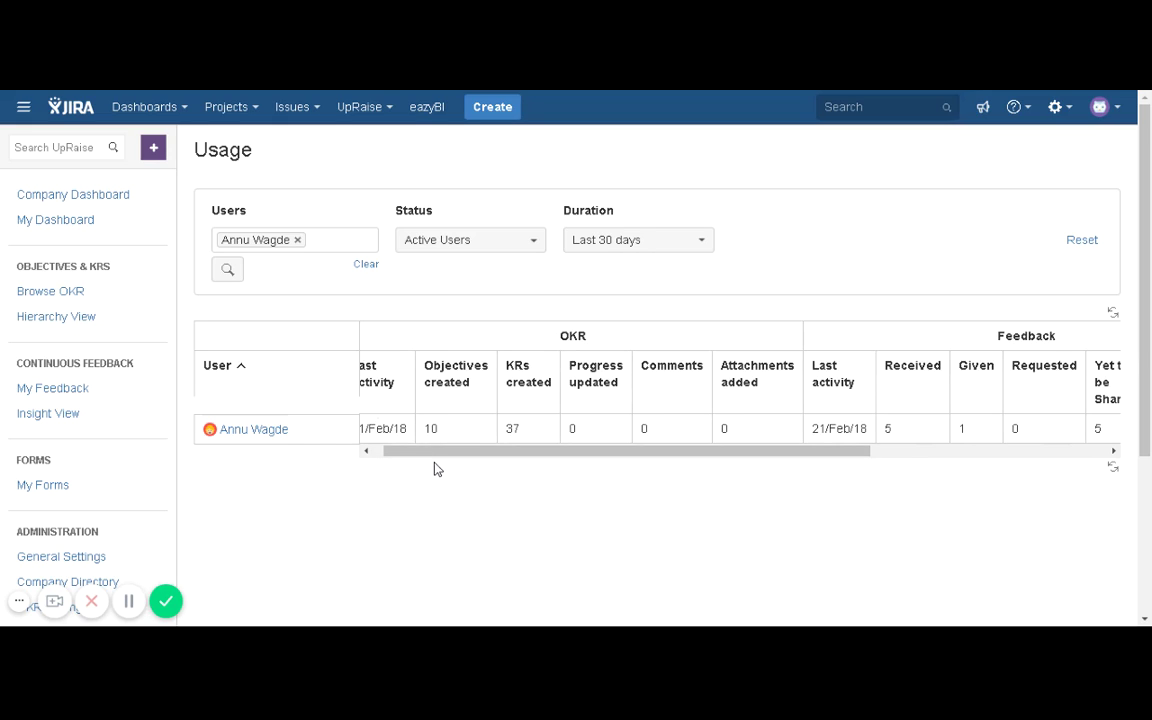
pyautogui.moveTo(435, 458); pyautogui.dragTo(465, 458)
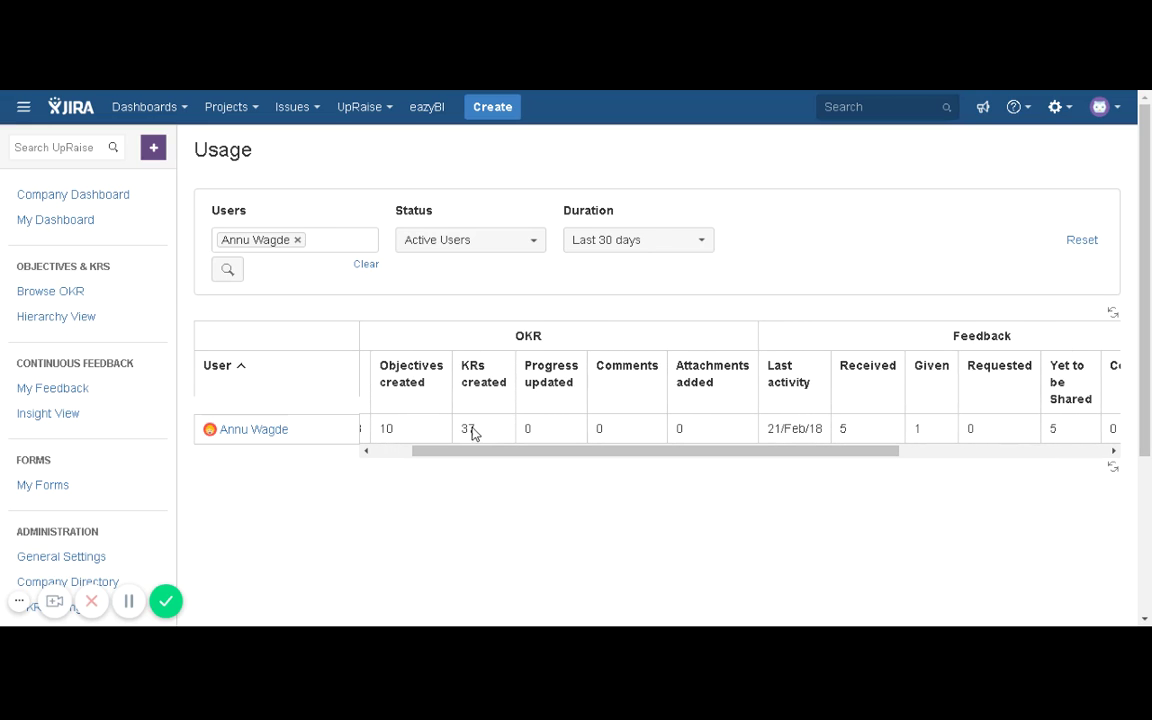
pyautogui.doubleClick(461, 428)
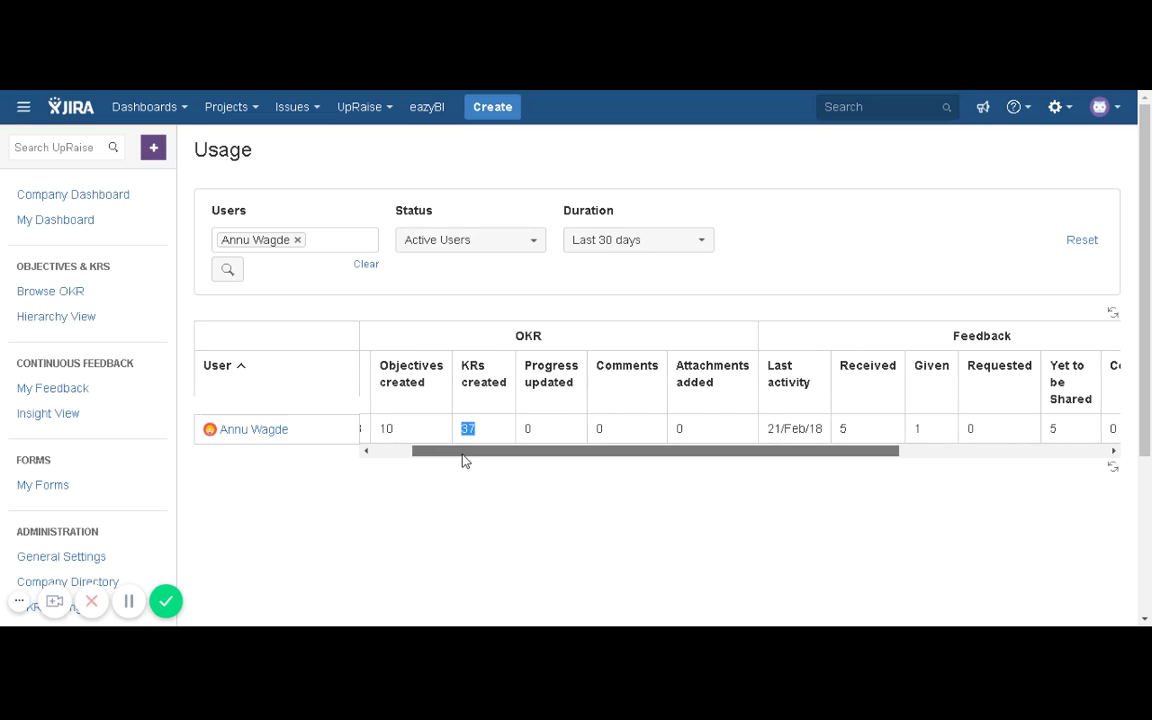
pyautogui.moveTo(463, 460); pyautogui.dragTo(491, 463)
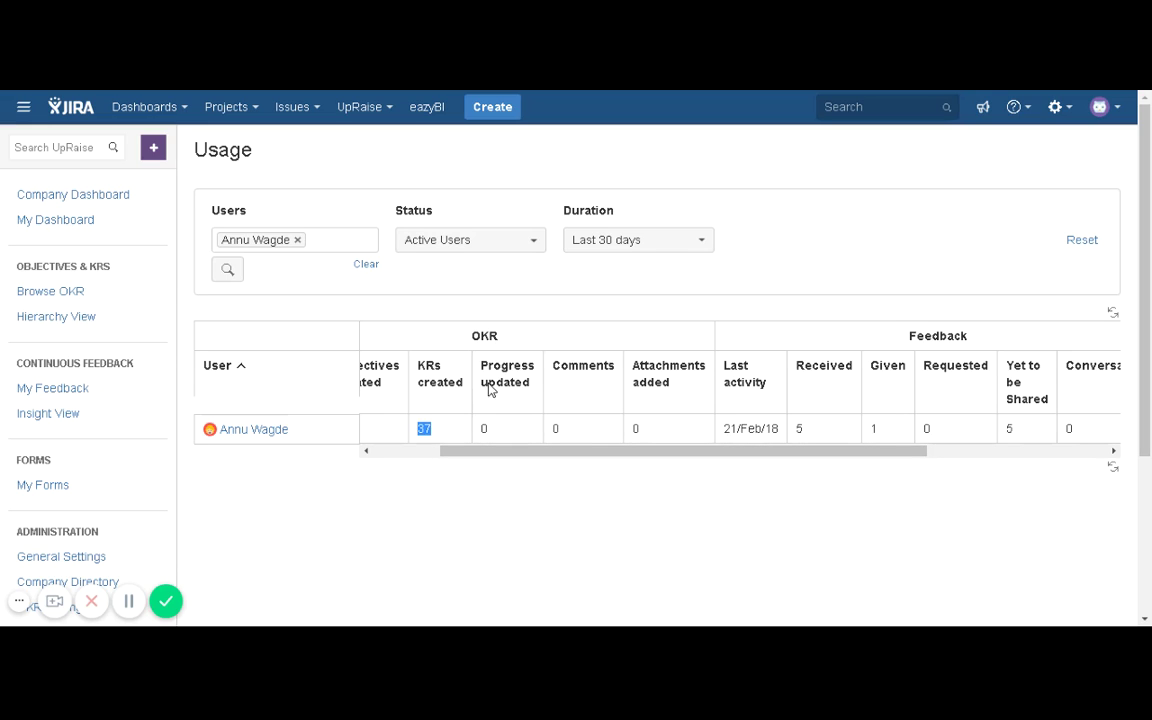
pyautogui.moveTo(485, 463); pyautogui.dragTo(507, 445)
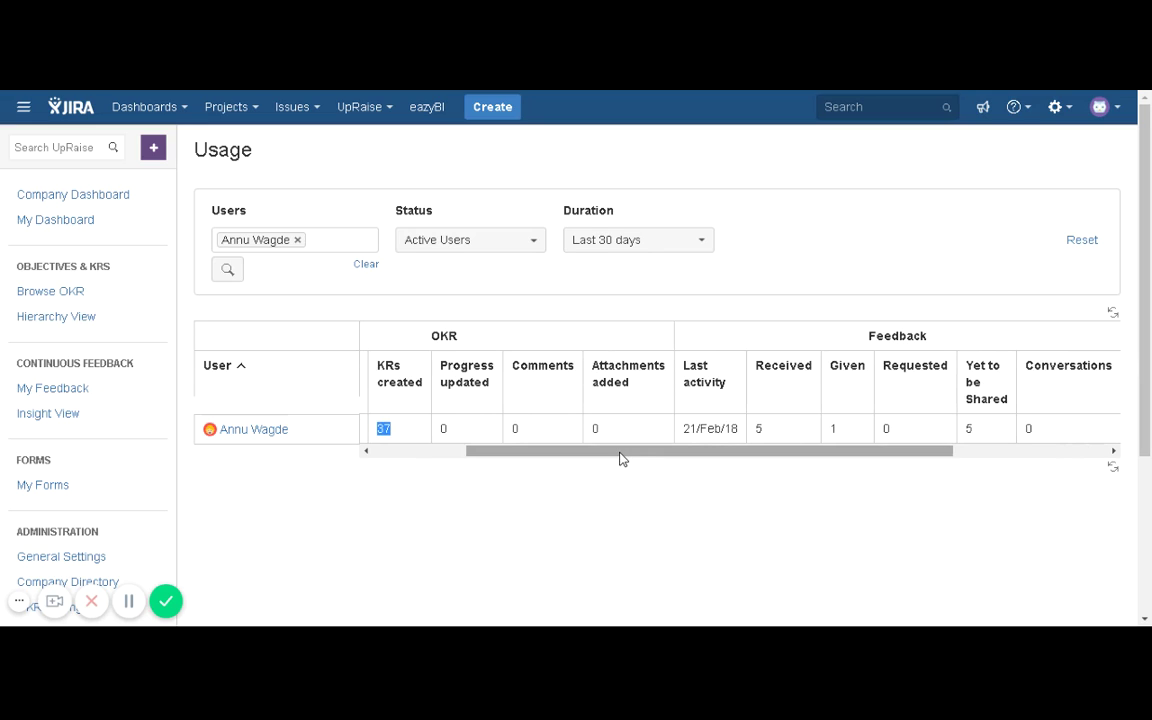
# Examine the filtered user's Feedback and Forms figures, from last activity and conversations through to forms responded.
pyautogui.moveTo(620, 459); pyautogui.dragTo(688, 459)
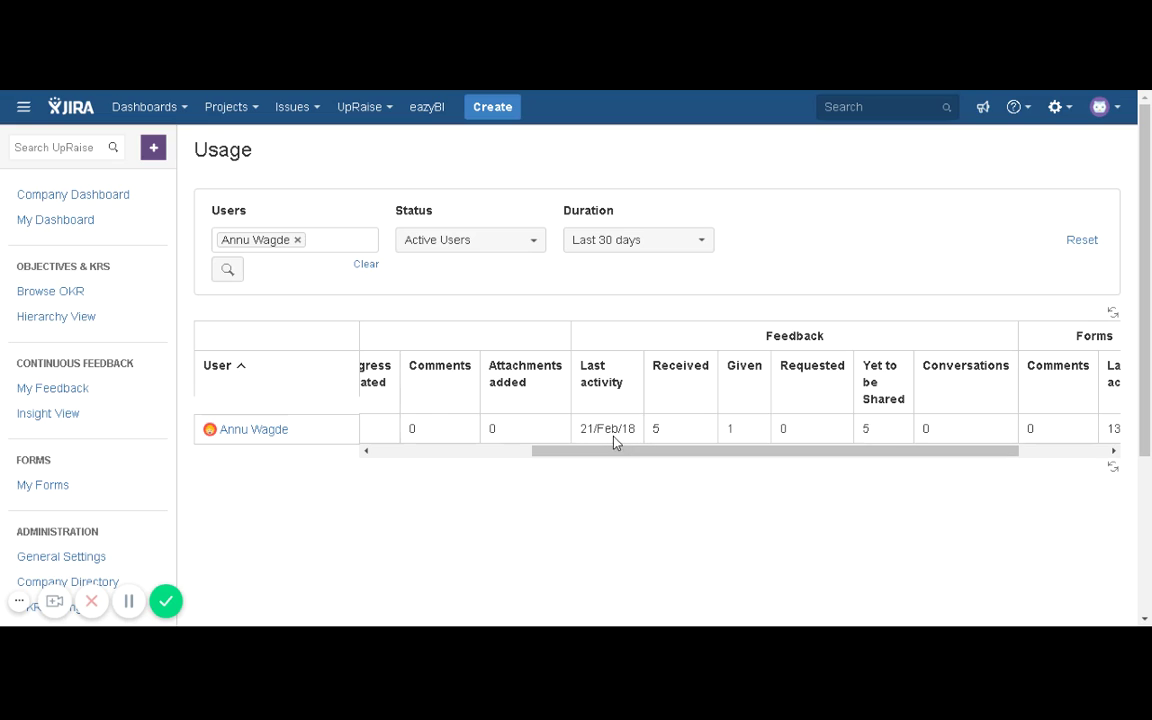
pyautogui.moveTo(579, 428); pyautogui.dragTo(628, 428)
pyautogui.doubleClick(788, 338)
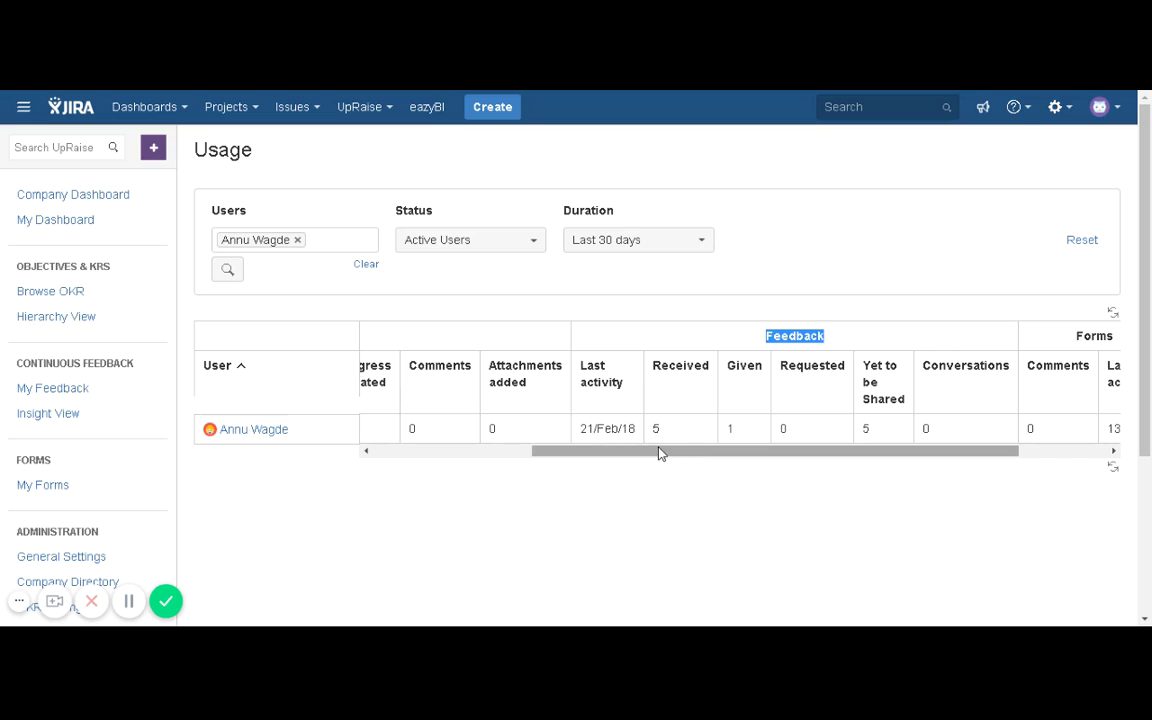
pyautogui.moveTo(669, 452); pyautogui.dragTo(715, 453)
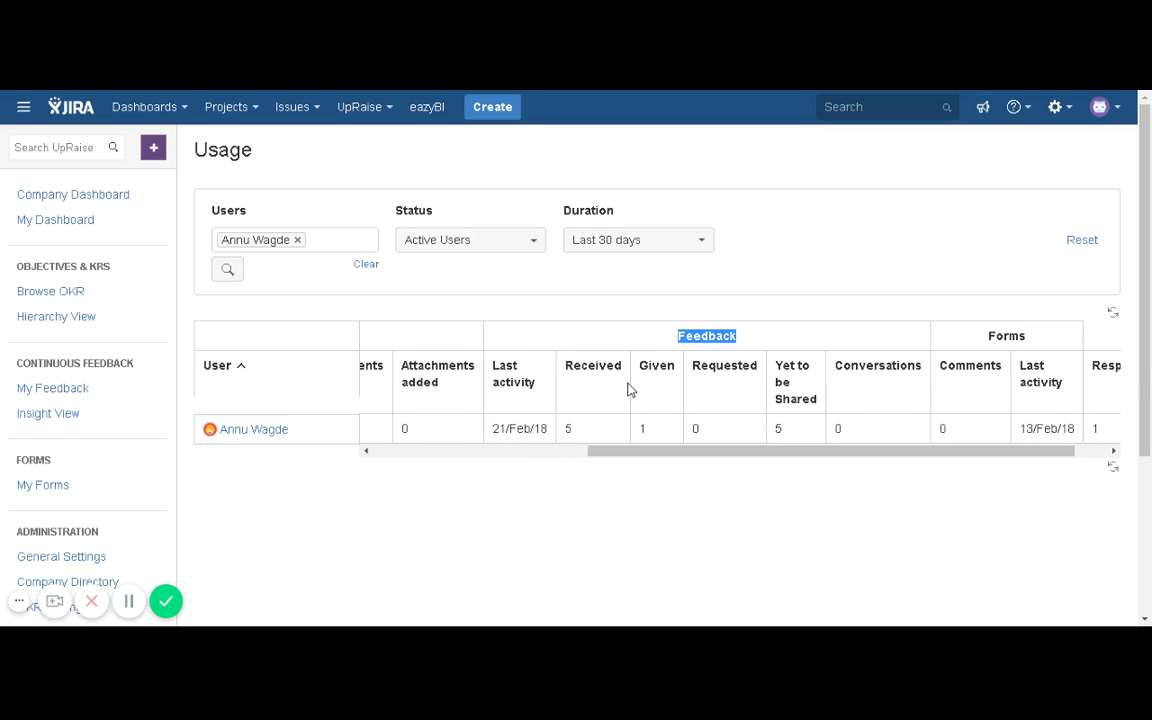
pyautogui.moveTo(663, 452); pyautogui.dragTo(702, 452)
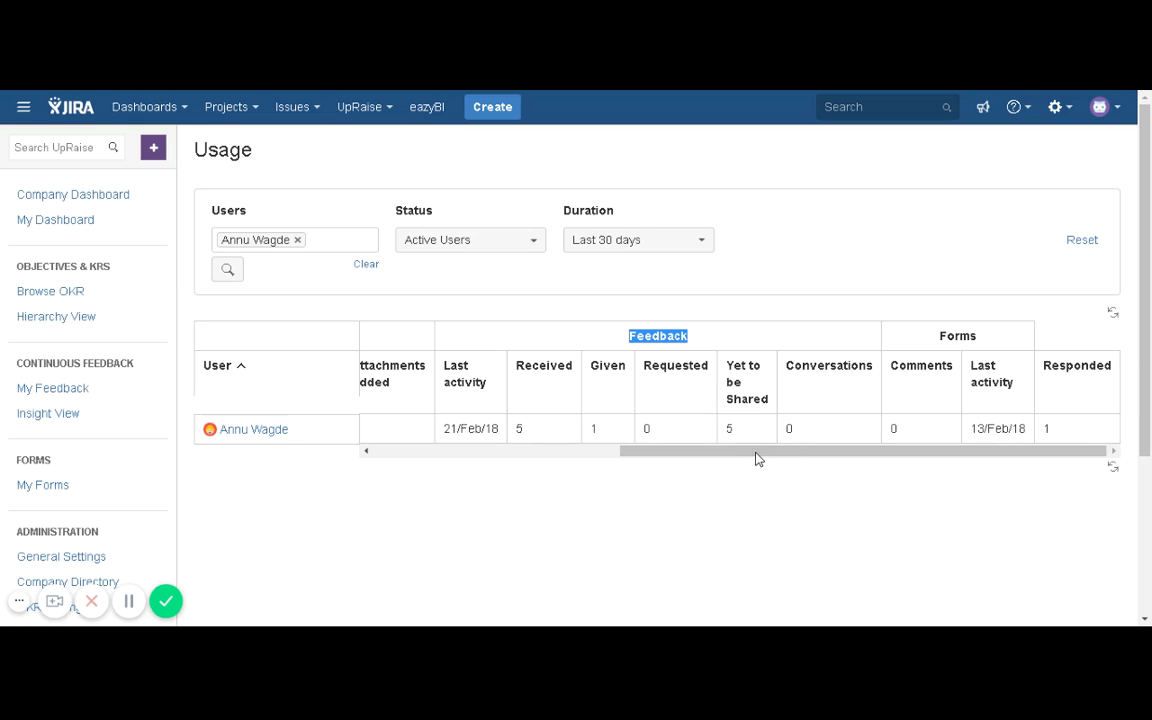
pyautogui.click(829, 369)
pyautogui.doubleClick(829, 369)
pyautogui.click(938, 372)
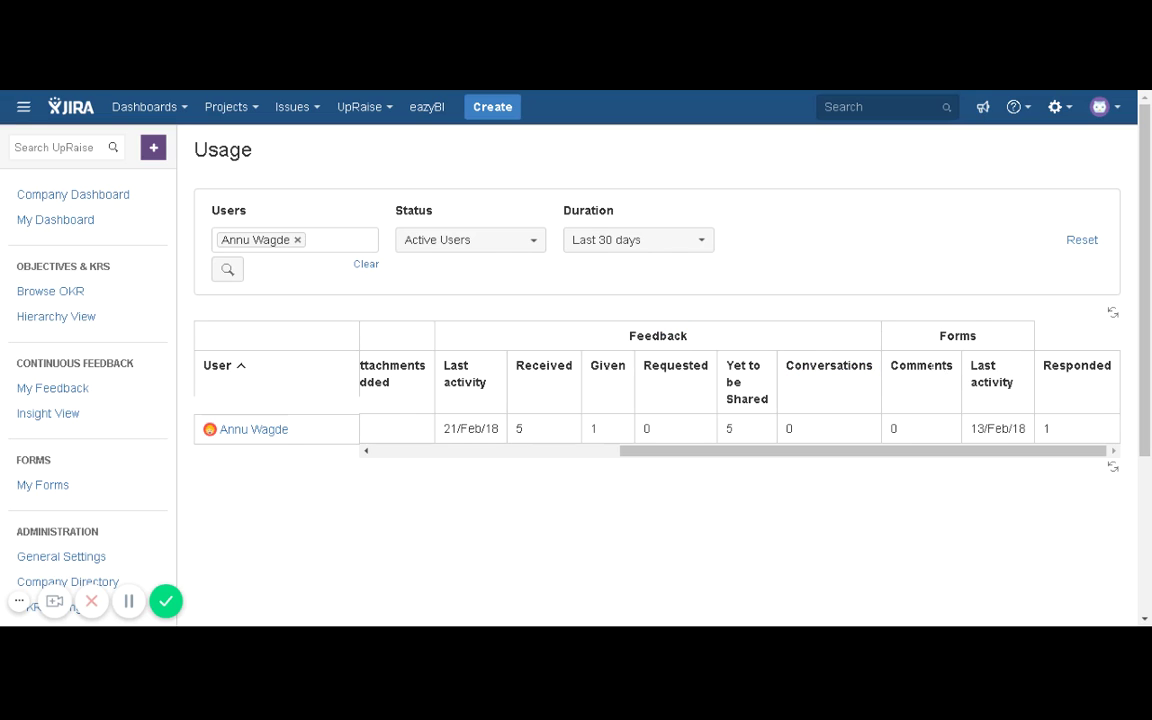
pyautogui.doubleClick(931, 369)
pyautogui.tripleClick(1003, 380)
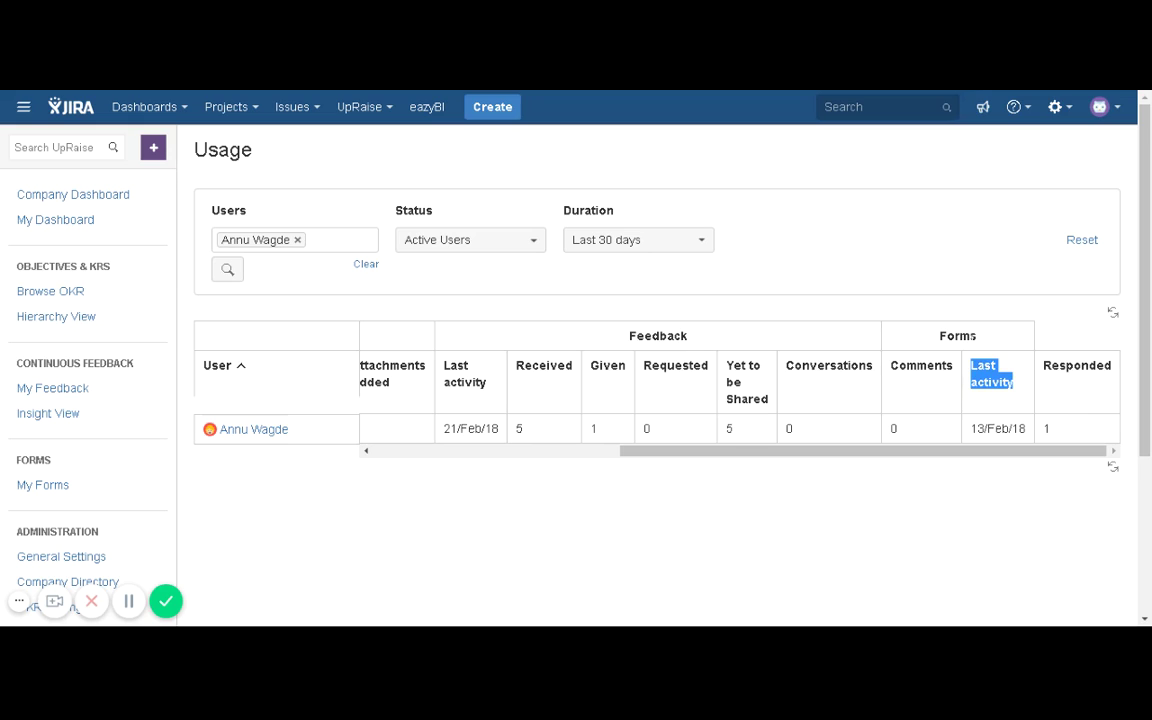
pyautogui.moveTo(970, 428); pyautogui.dragTo(1036, 432)
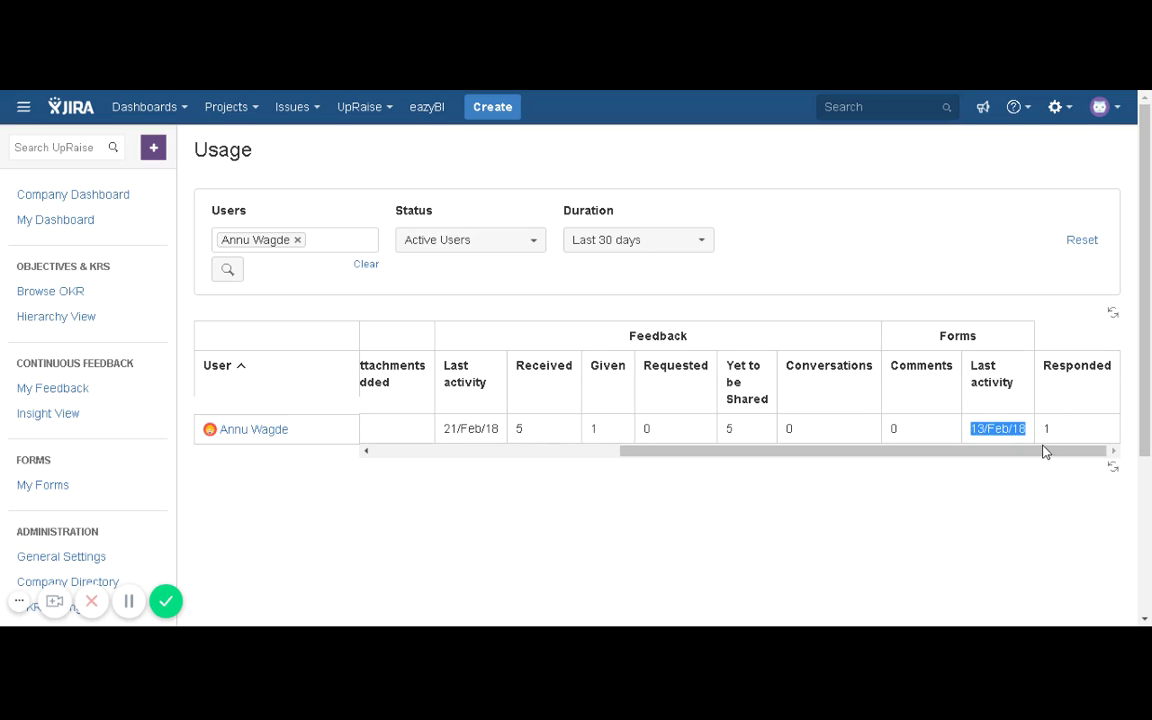
pyautogui.moveTo(882, 455); pyautogui.dragTo(560, 455)
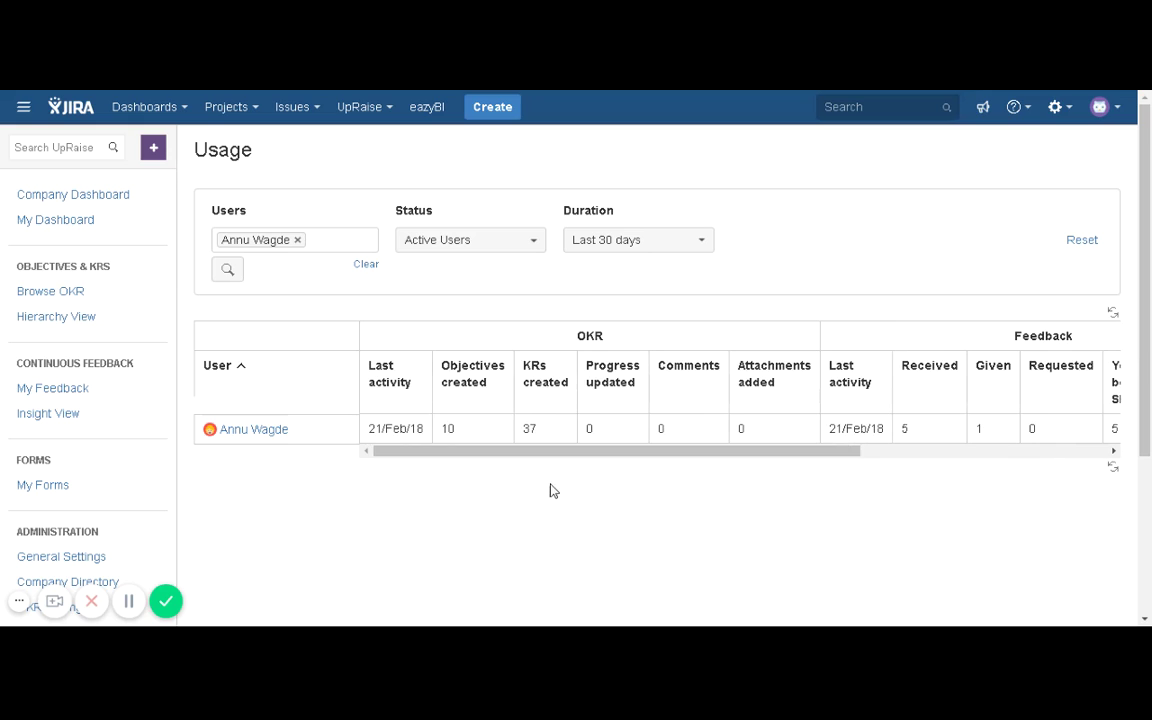
# Remove the chosen user from the Users filter and look through the report for all users.
pyautogui.click(297, 241)
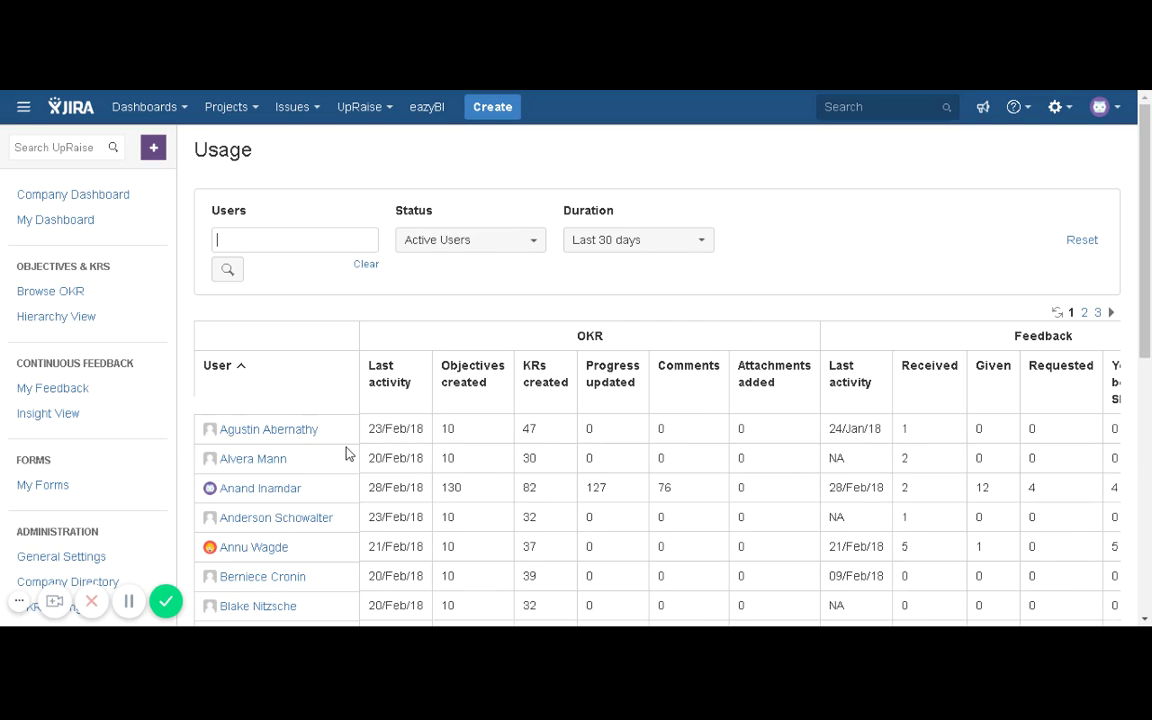
pyautogui.scroll(-10, 347, 455)
pyautogui.scroll(10, 340, 522)
# Examine the user search dialog's results and its manager, designation and team filters, and close it without adding anyone.
pyautogui.click(227, 269)
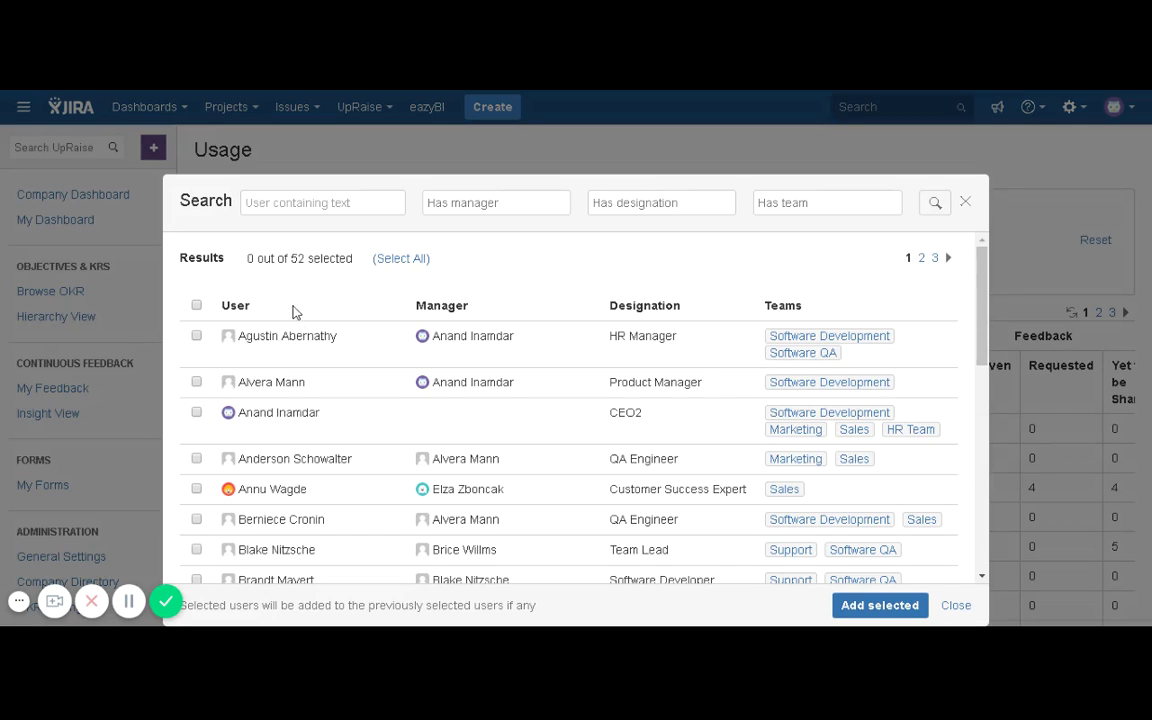
pyautogui.scroll(-10, 290, 450)
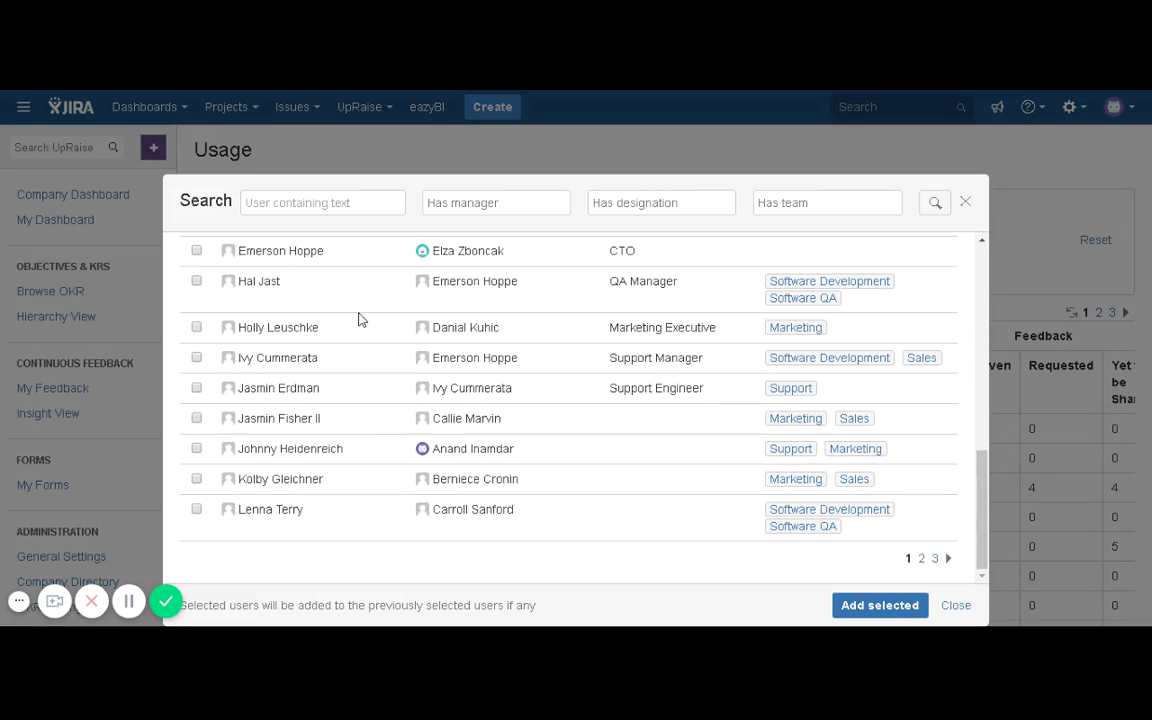
pyautogui.scroll(10, 405, 349)
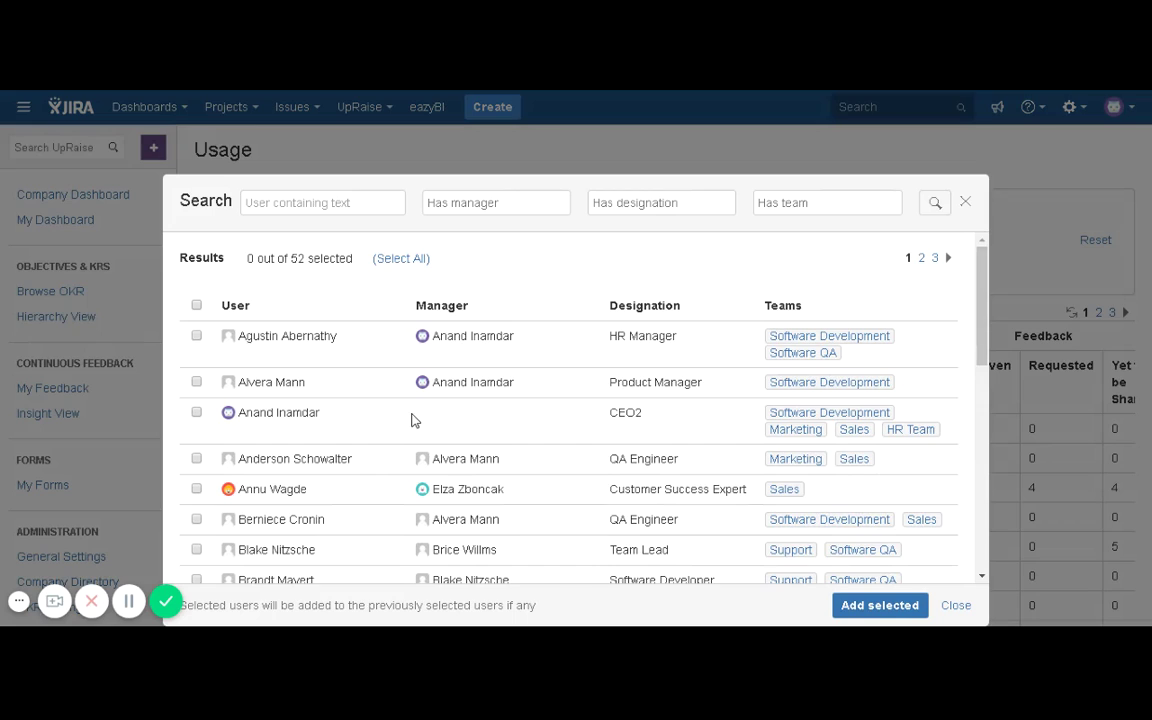
pyautogui.click(478, 203)
pyautogui.click(702, 206)
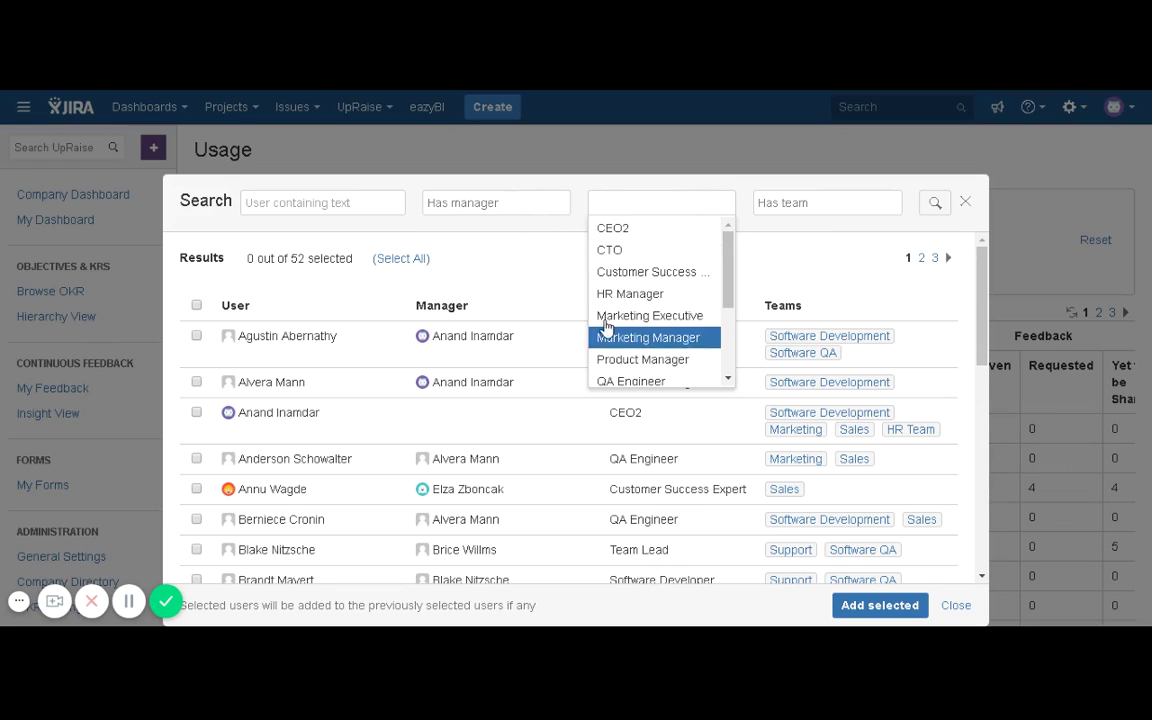
pyautogui.click(829, 254)
pyautogui.press('Tab')
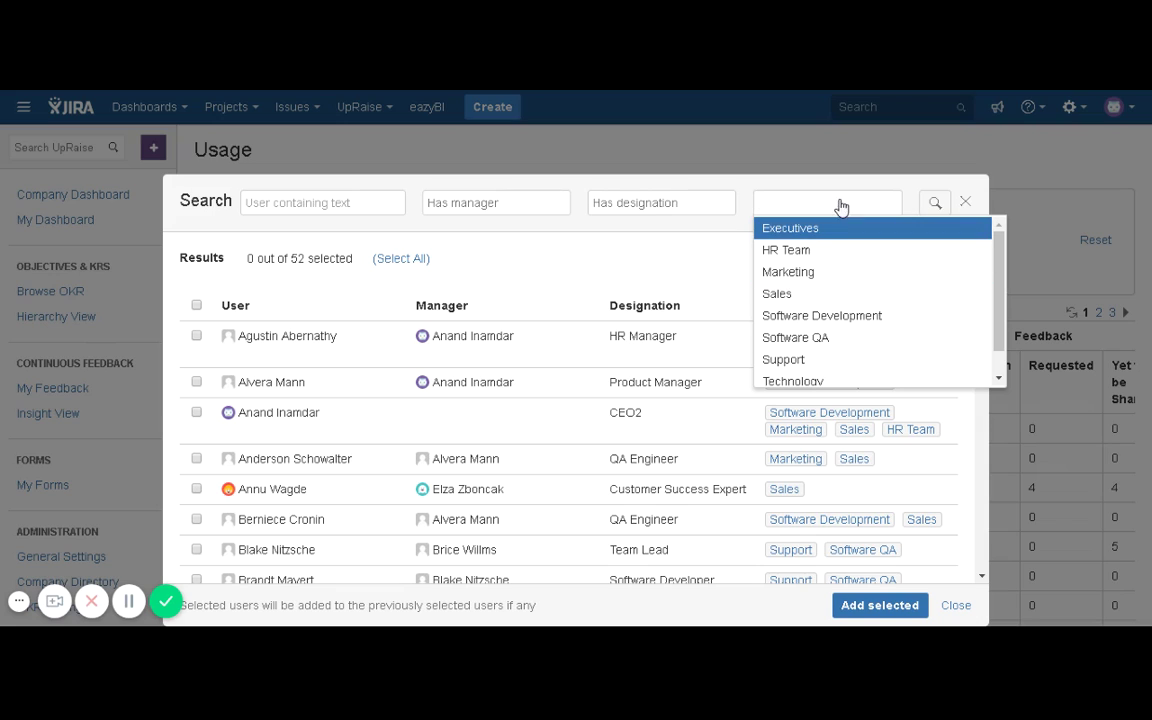
pyautogui.click(638, 283)
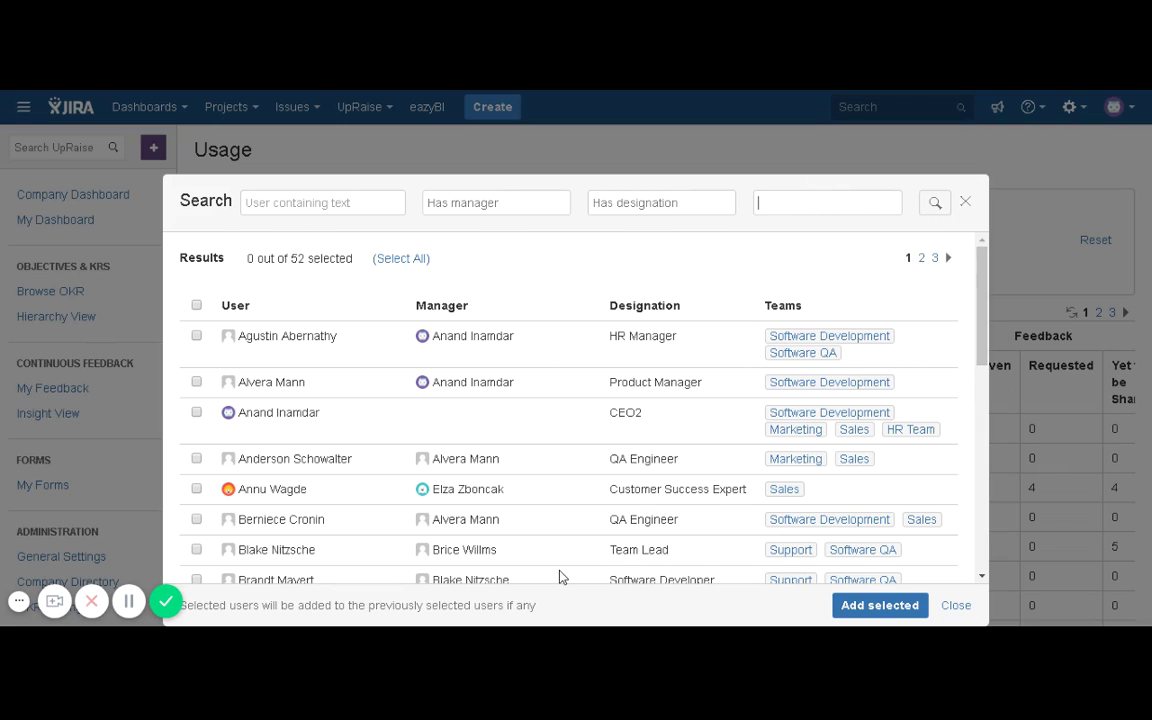
pyautogui.scroll(-3, 560, 577)
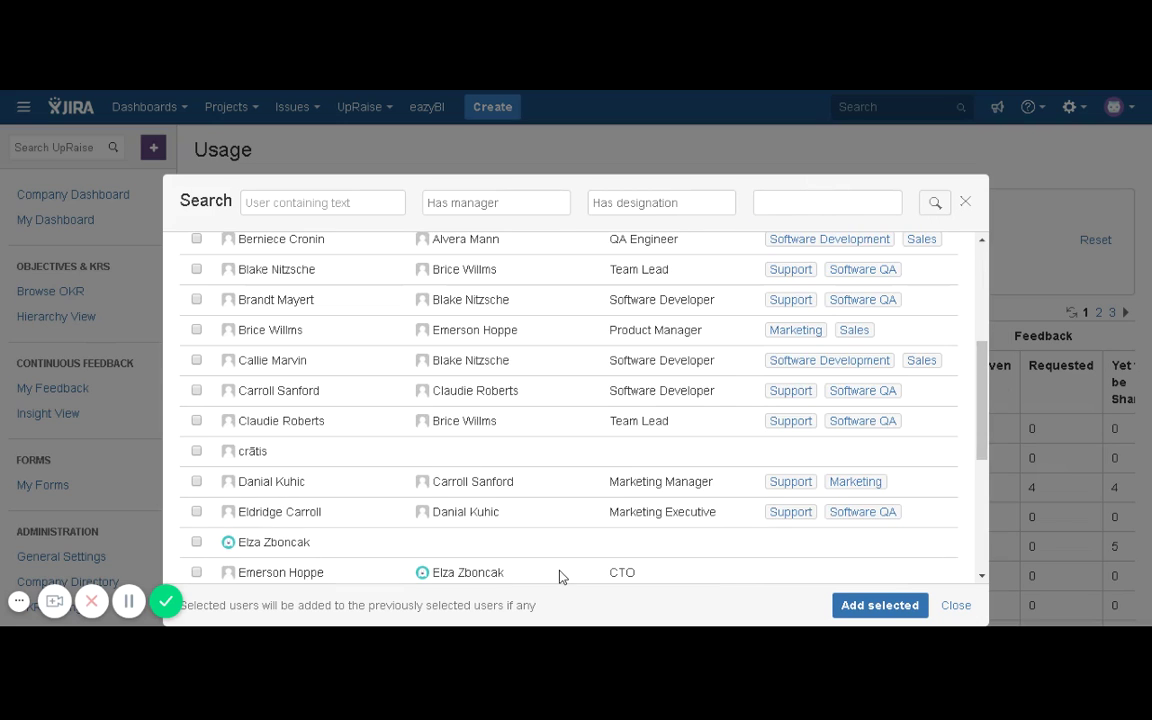
pyautogui.click(954, 607)
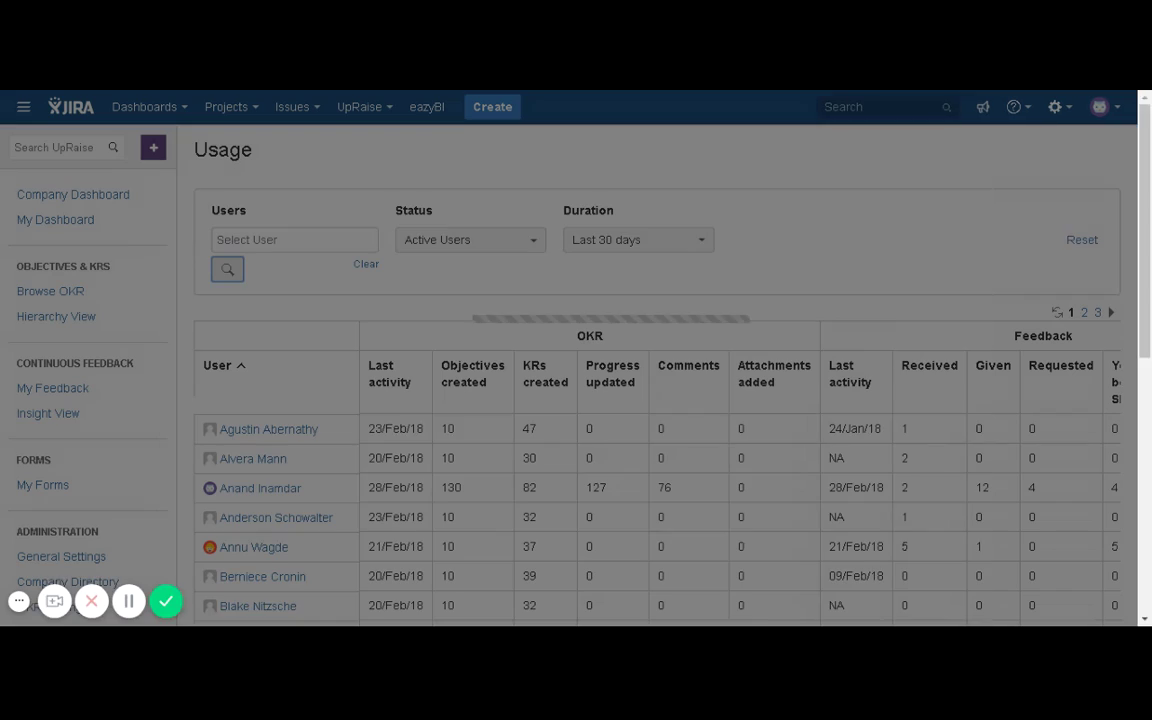
pyautogui.scroll(-3, 445, 530)
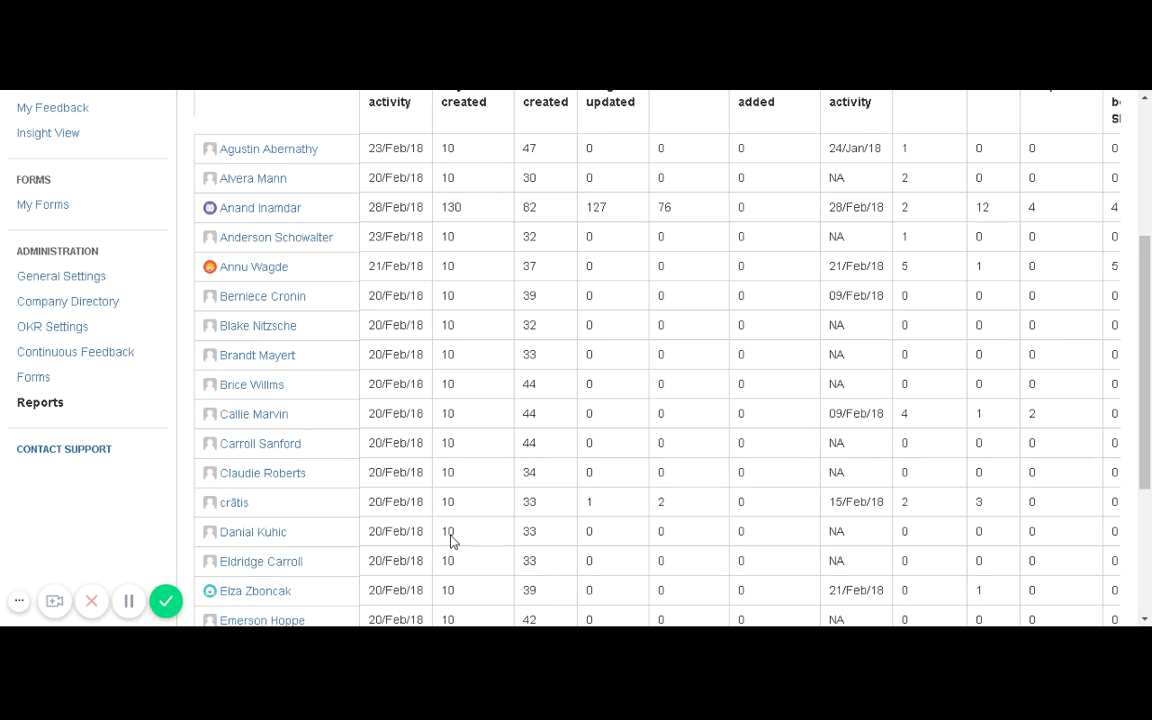
# Examine the report rows and the Status filter's Active, Inactive and Deleted Users options, keeping Active Users.
pyautogui.scroll(-3, 470, 510)
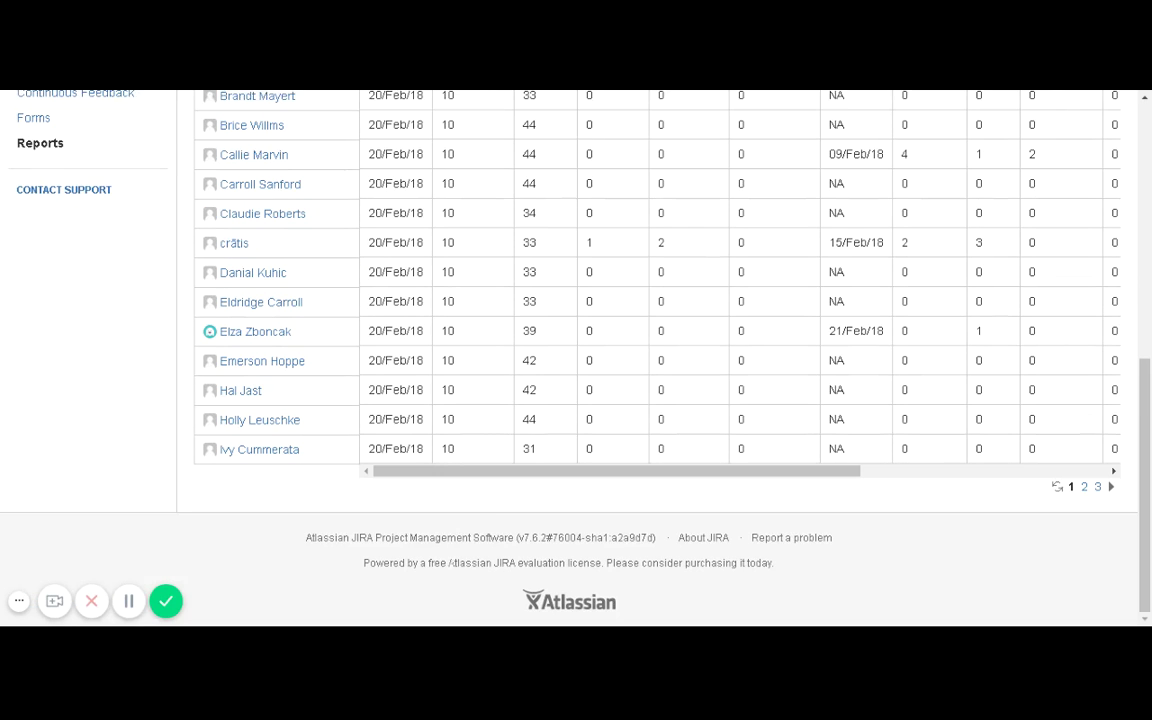
pyautogui.scroll(6, 470, 510)
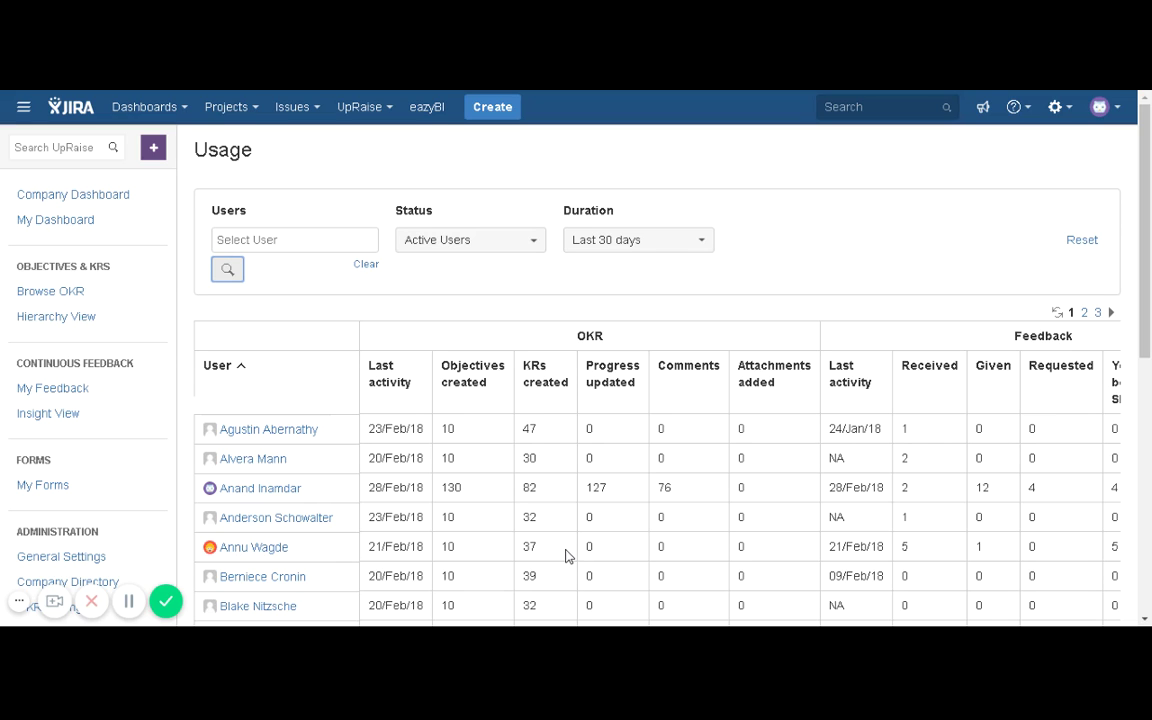
pyautogui.scroll(-3, 567, 555)
pyautogui.scroll(3, 738, 437)
pyautogui.click(633, 243)
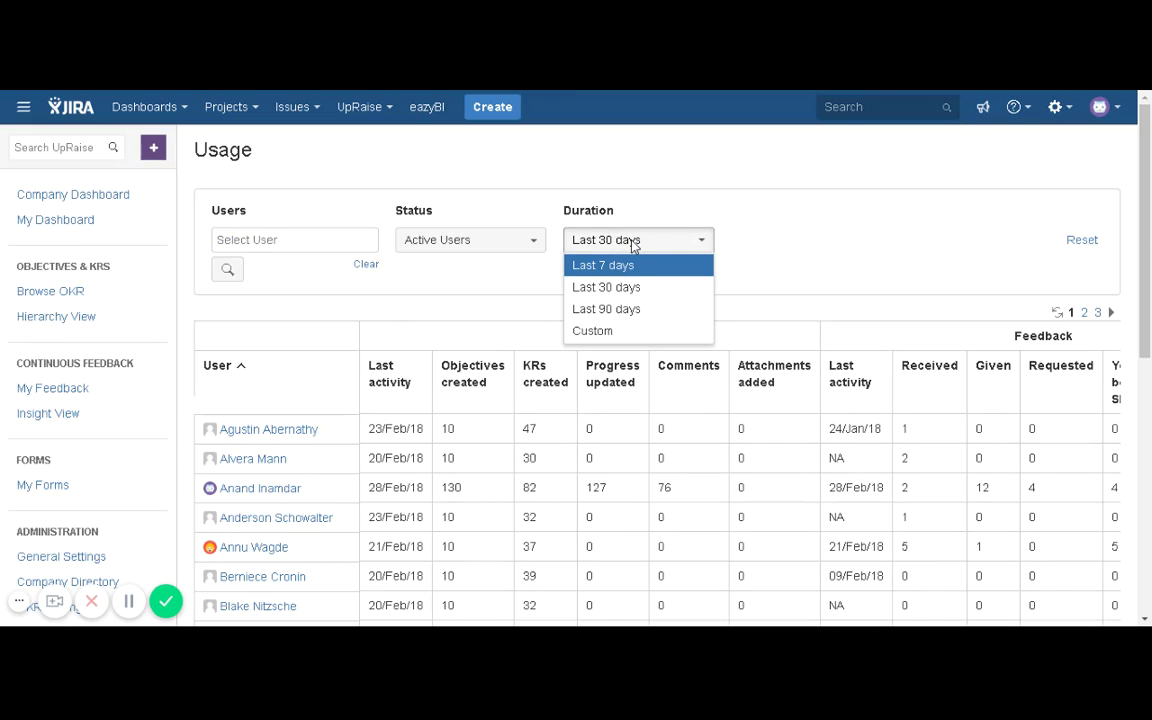
pyautogui.click(428, 244)
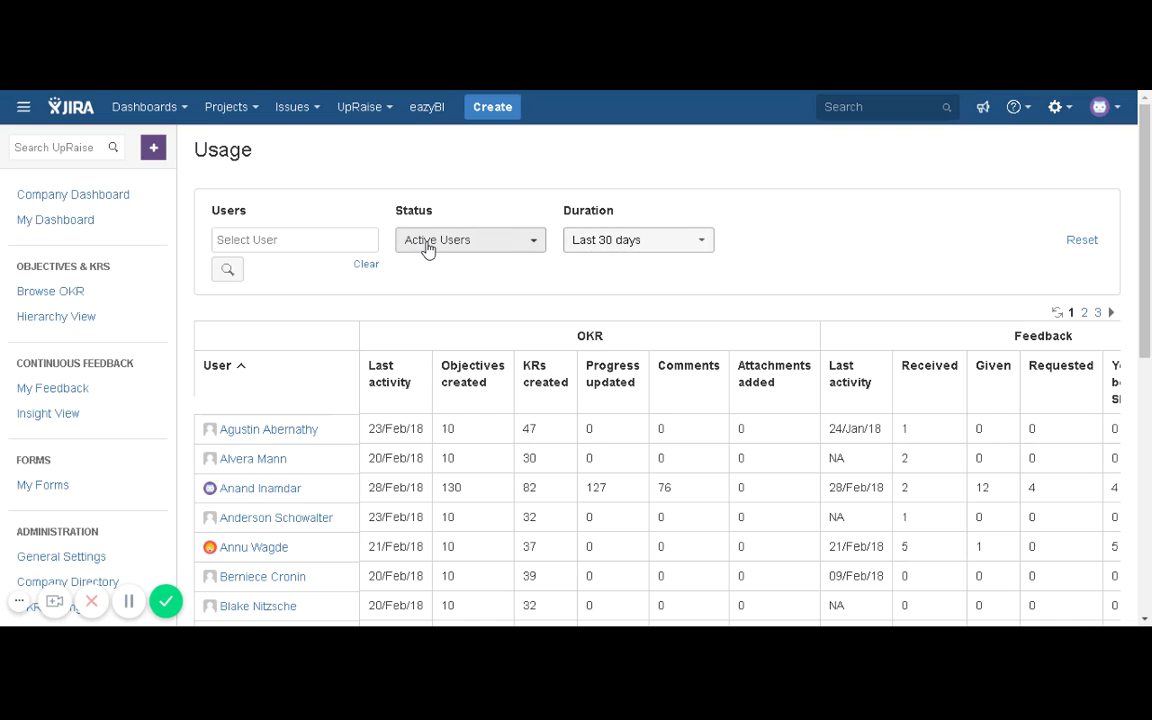
pyautogui.click(428, 244)
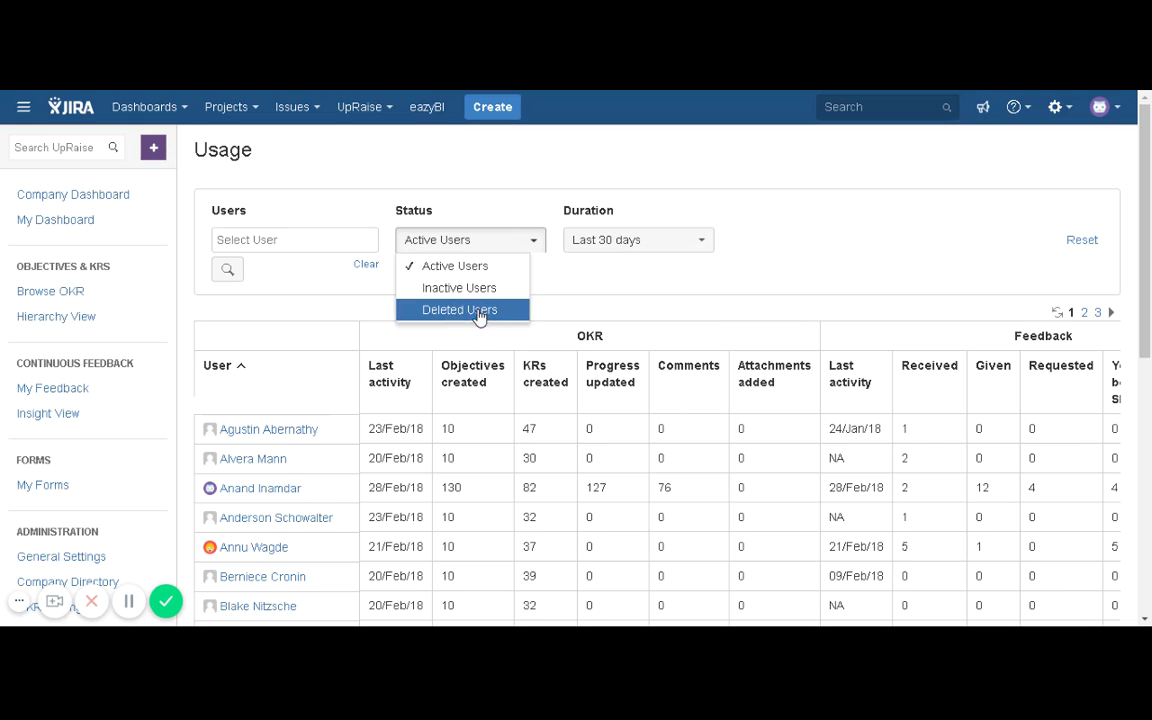
pyautogui.click(634, 281)
pyautogui.click(463, 250)
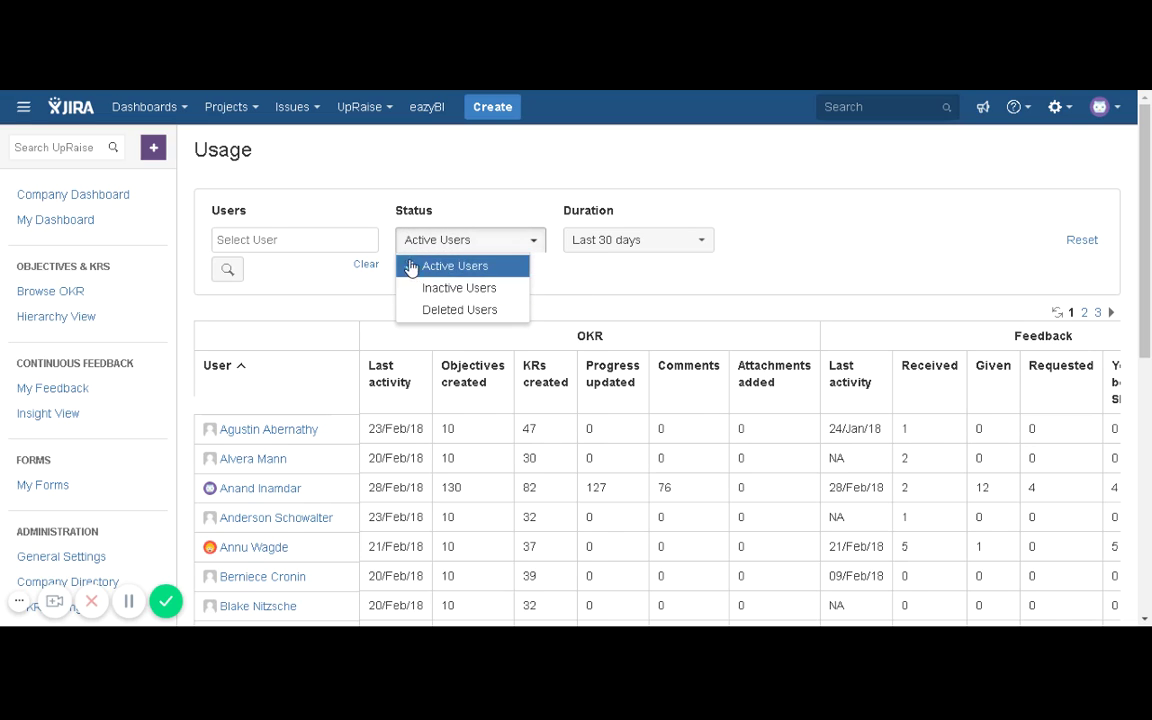
pyautogui.click(576, 279)
# Set the report's Duration filter to Last 90 days, and switch it to Custom.
pyautogui.click(617, 245)
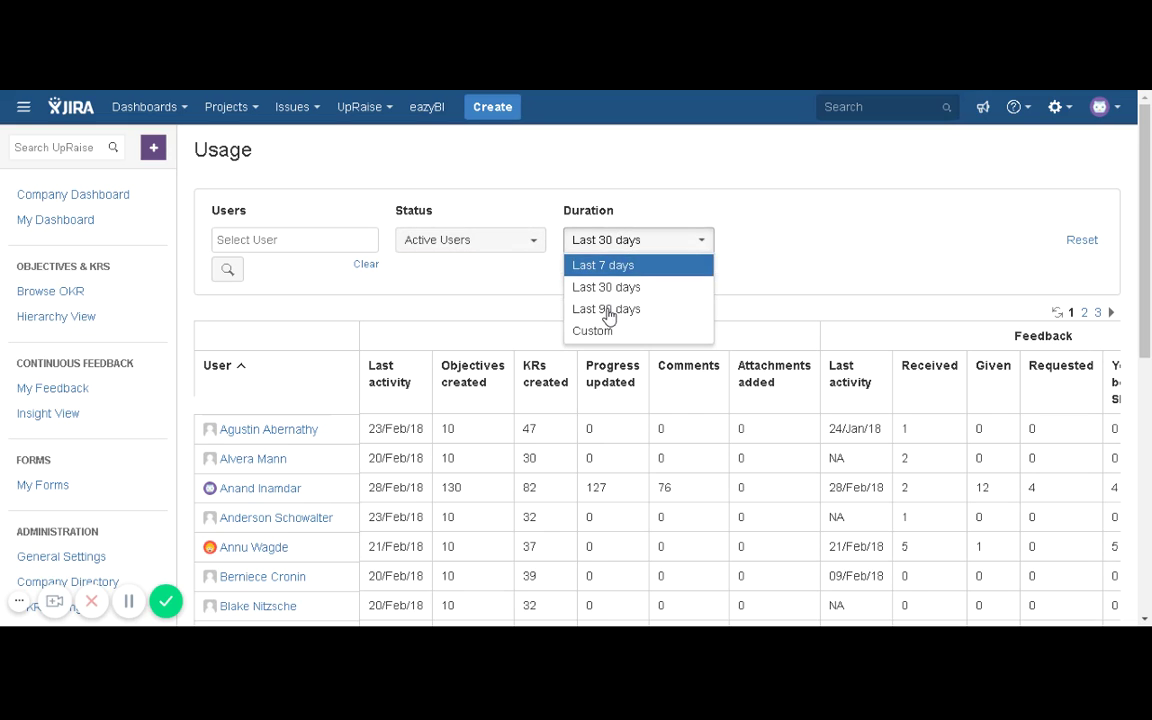
pyautogui.click(607, 310)
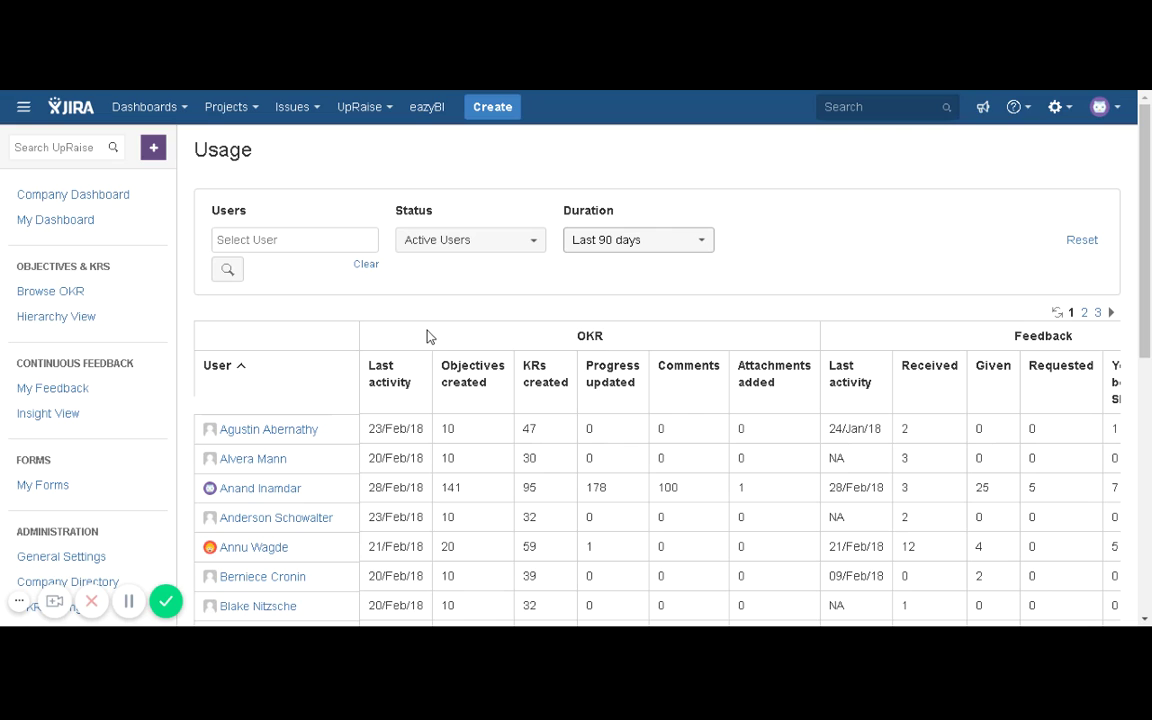
pyautogui.click(588, 256)
pyautogui.click(597, 330)
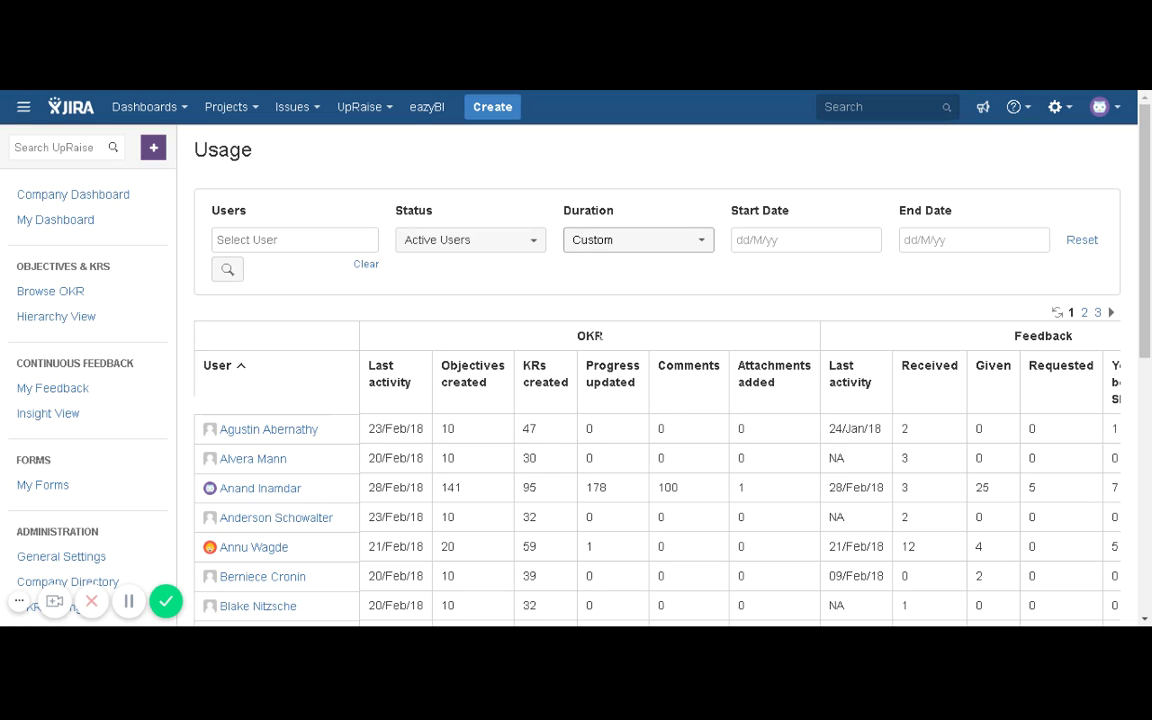
# Look at the Start Date and End Date fields without choosing any date, and clear the Users filter.
pyautogui.click(806, 240)
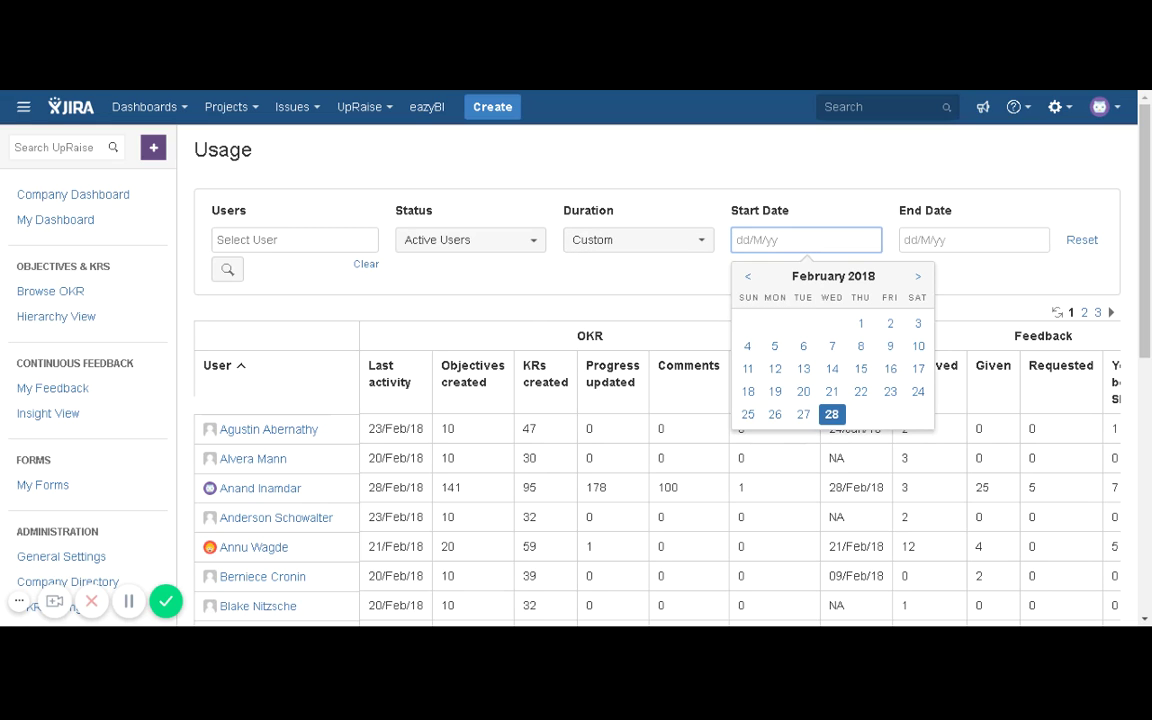
pyautogui.click(960, 240)
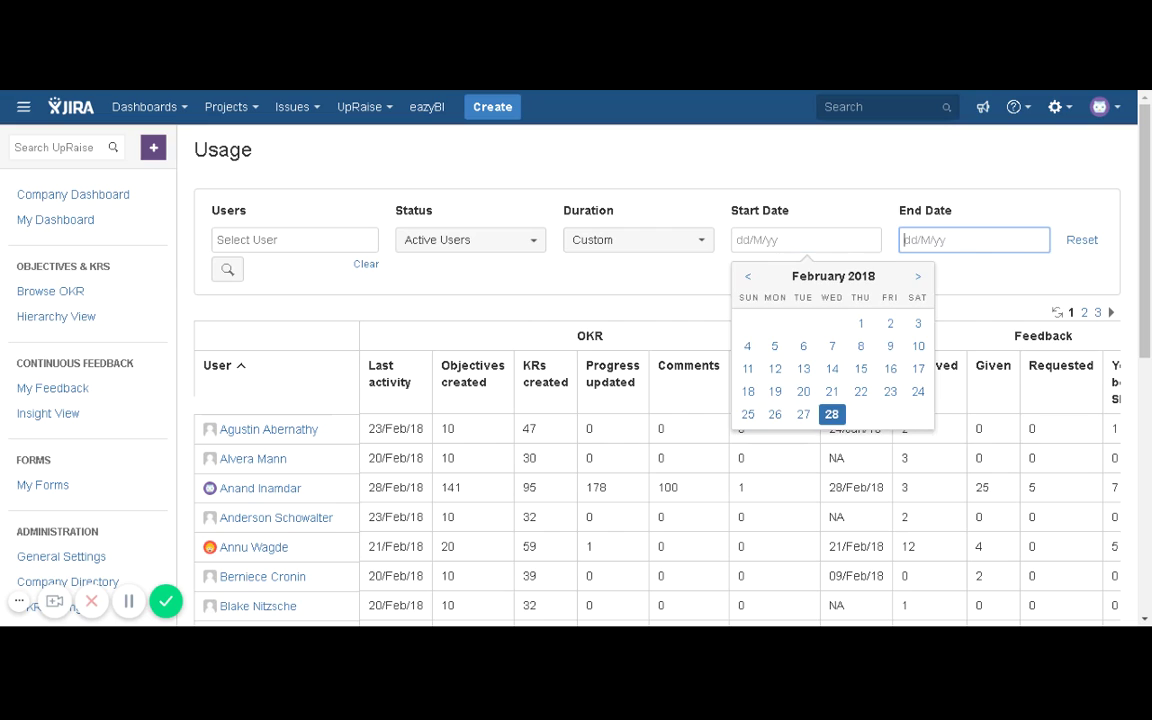
pyautogui.click(725, 298)
pyautogui.click(816, 241)
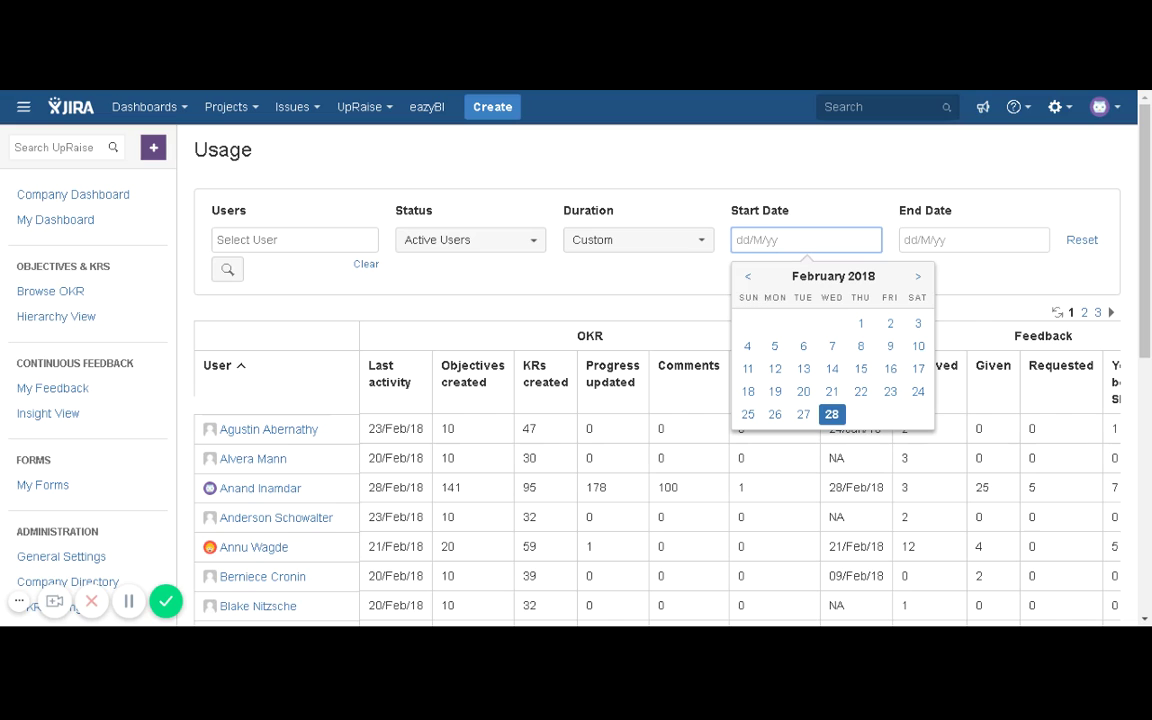
pyautogui.click(1019, 278)
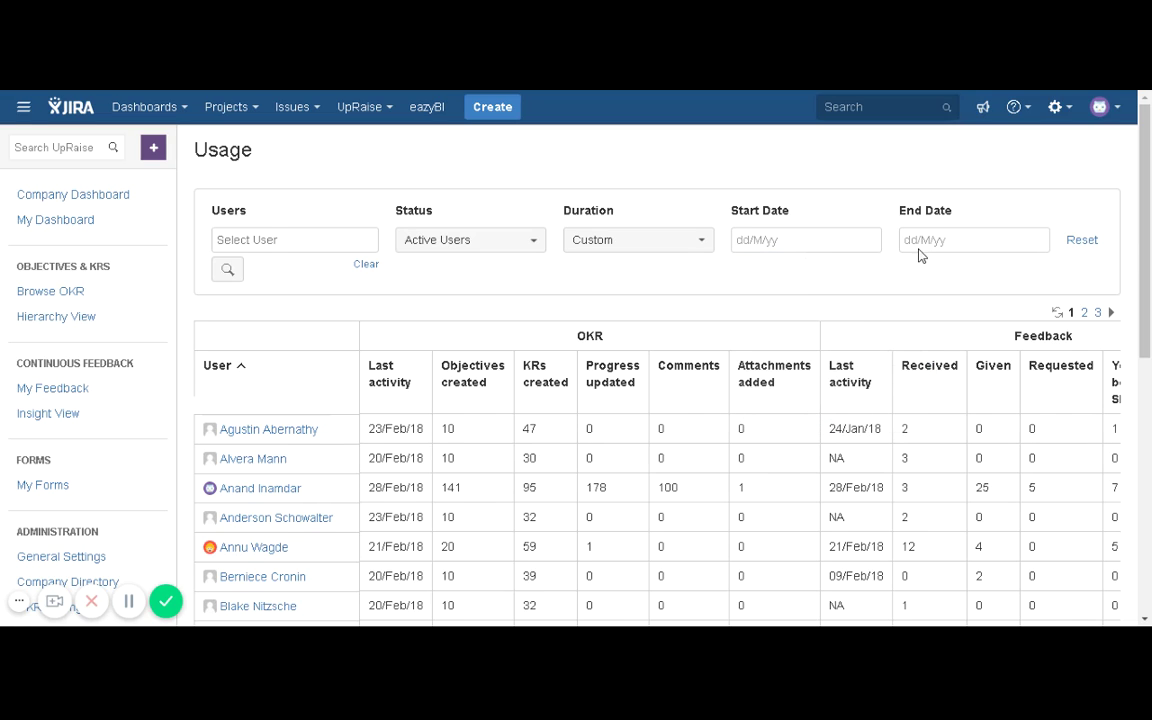
pyautogui.click(362, 266)
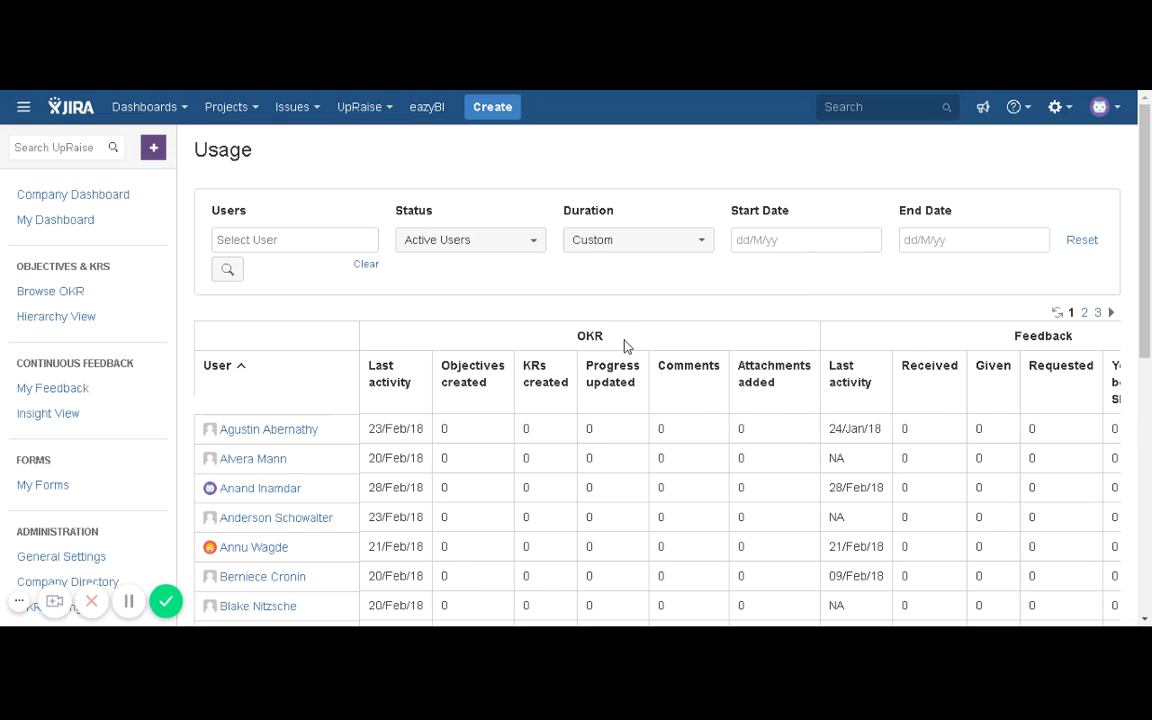
# Look through the usage figures of all listed users under the Custom duration.
pyautogui.scroll(-5, 620, 352)
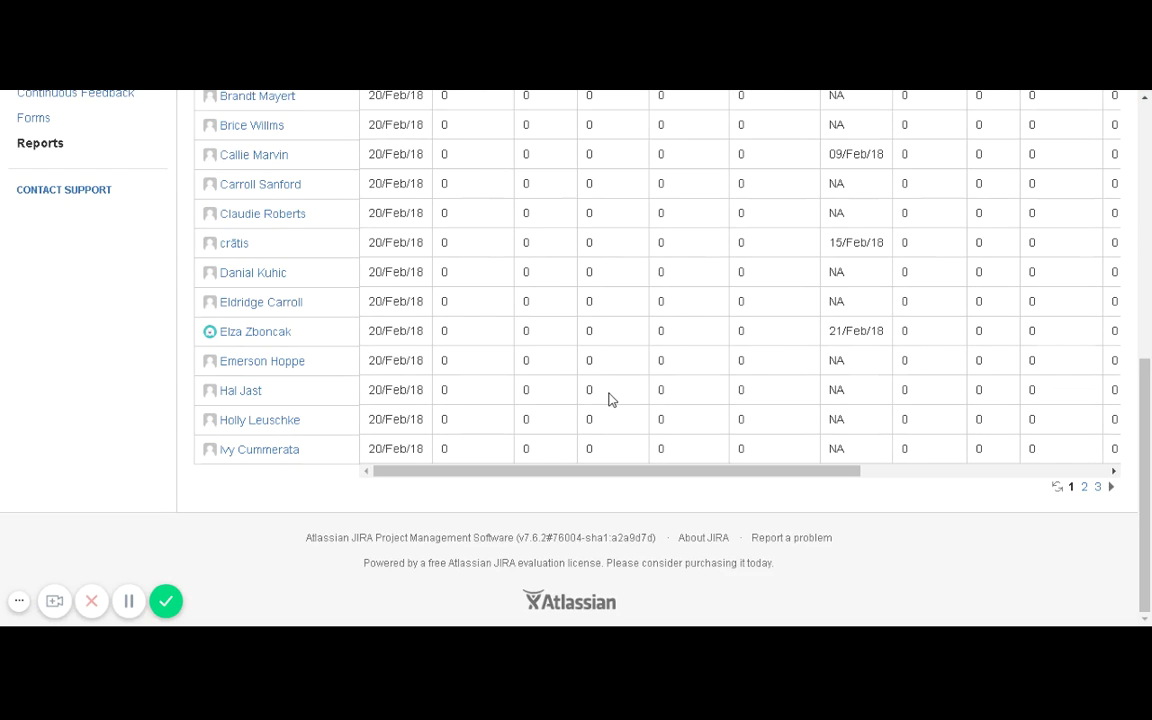
pyautogui.scroll(3, 609, 398)
pyautogui.scroll(3, 612, 400)
pyautogui.scroll(-6, 612, 400)
pyautogui.scroll(3, 612, 398)
pyautogui.scroll(3, 612, 400)
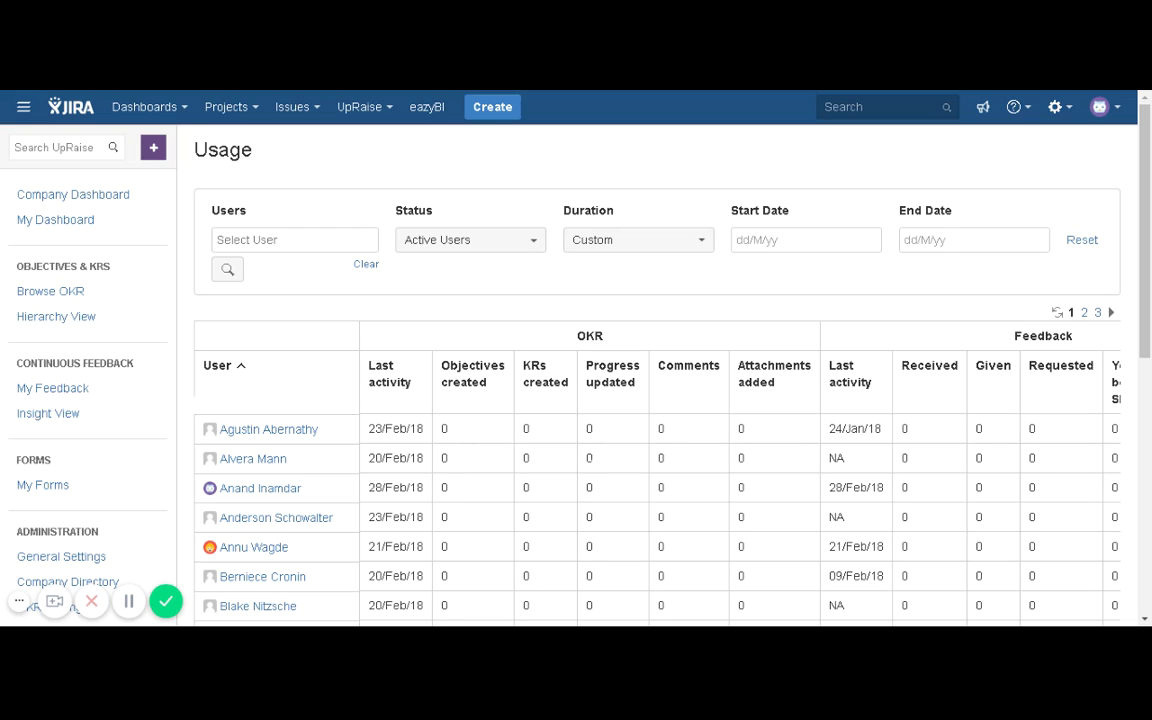
pyautogui.scroll(-3, 612, 400)
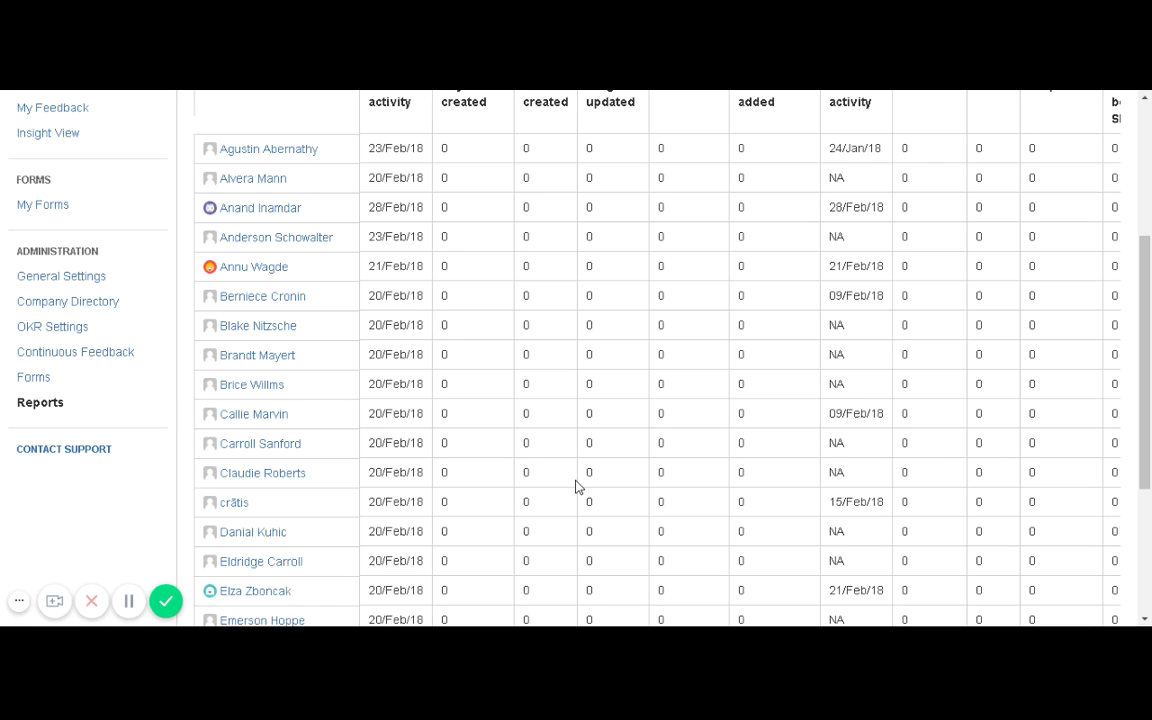
pyautogui.scroll(3, 577, 487)
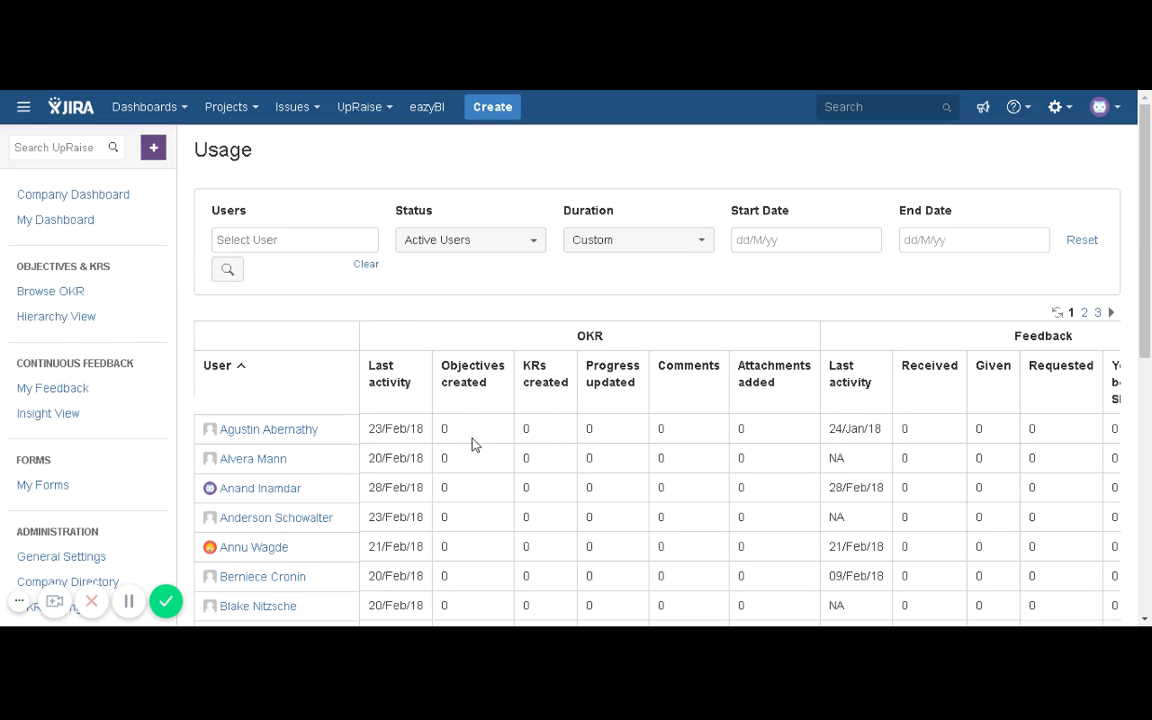
pyautogui.scroll(-3, 471, 448)
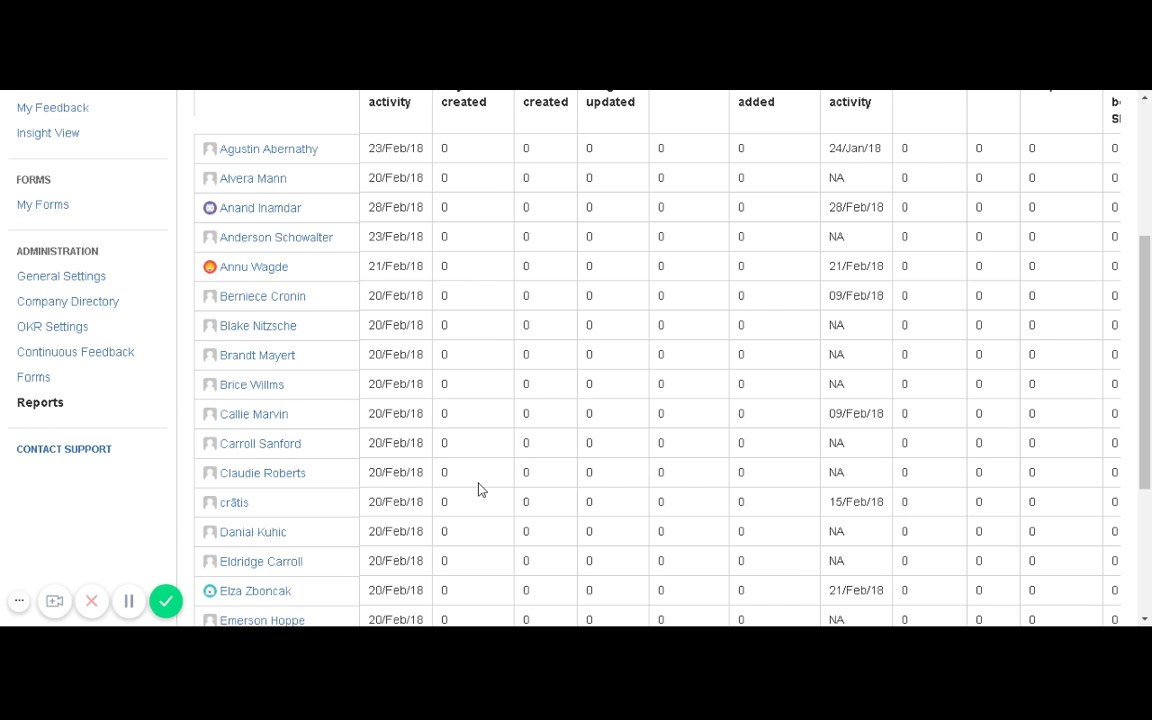
pyautogui.scroll(3, 478, 489)
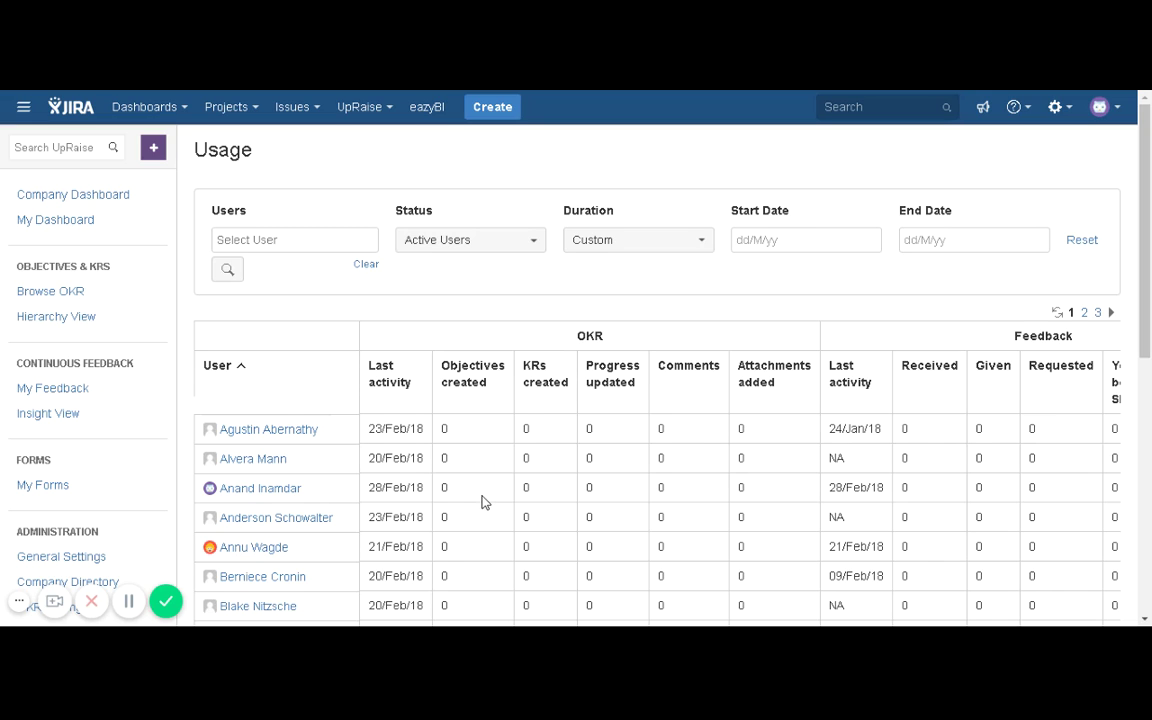
# Examine the Reports entry in the Administration section together with the Usage report it contains.
pyautogui.scroll(-3, 481, 502)
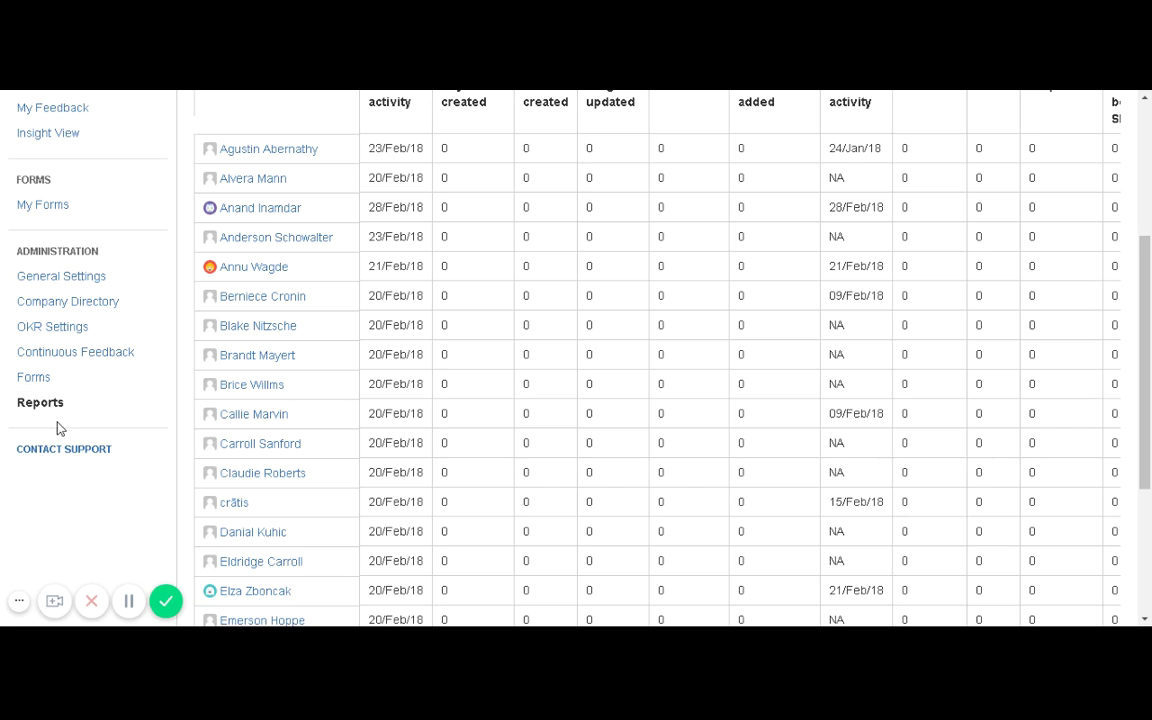
pyautogui.scroll(3, 500, 420)
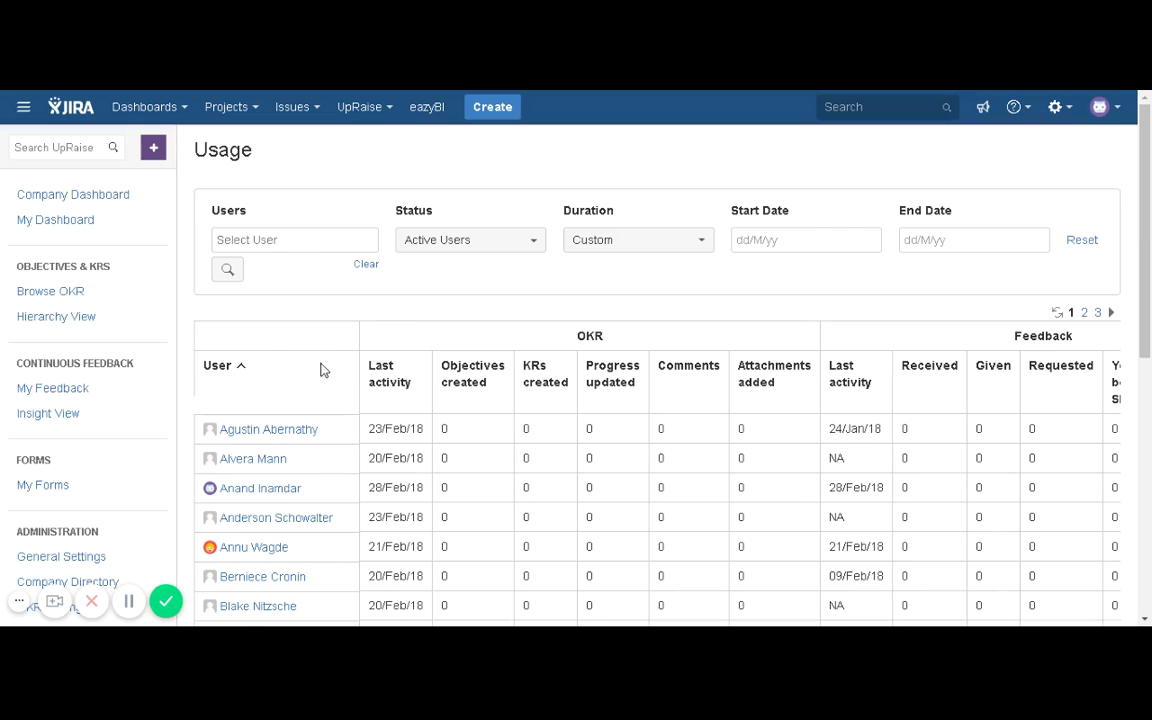
pyautogui.scroll(-3, 328, 335)
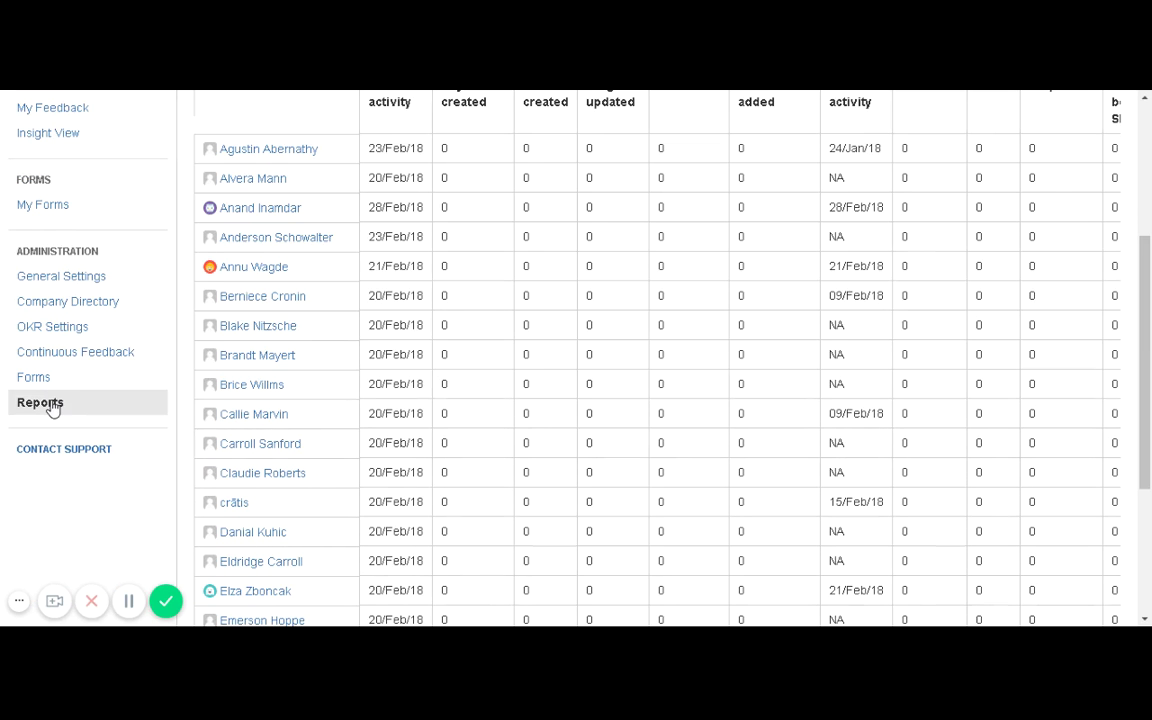
pyautogui.scroll(3, 760, 385)
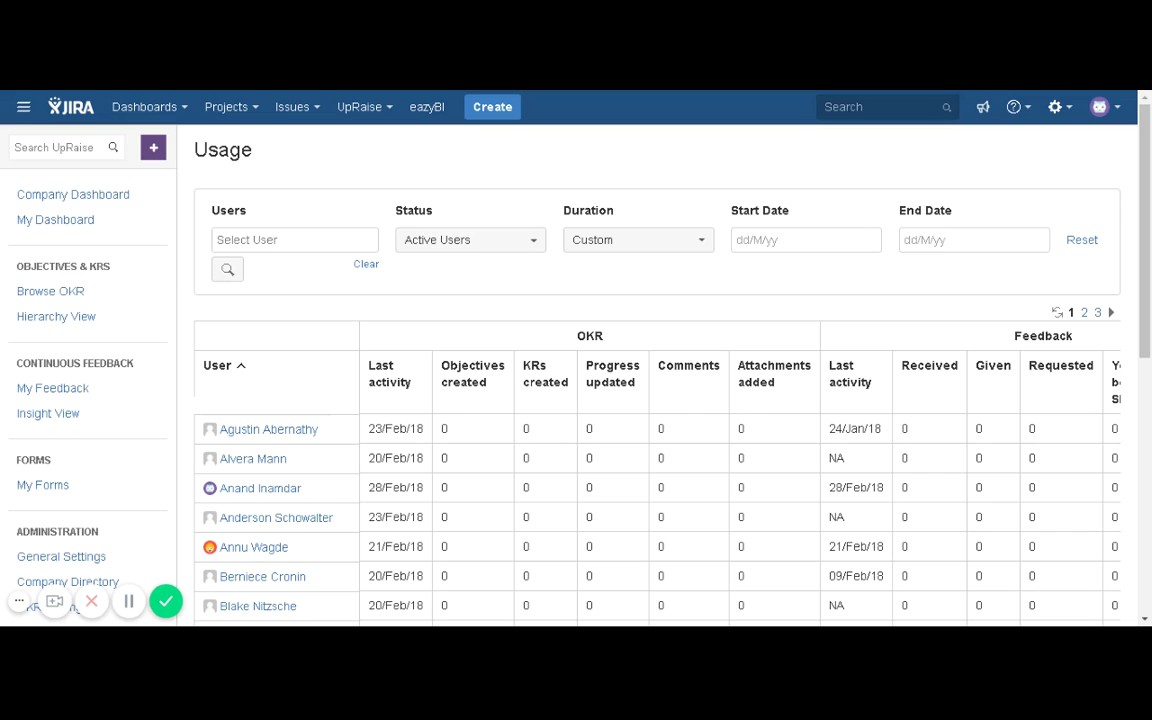
pyautogui.scroll(-3, 481, 431)
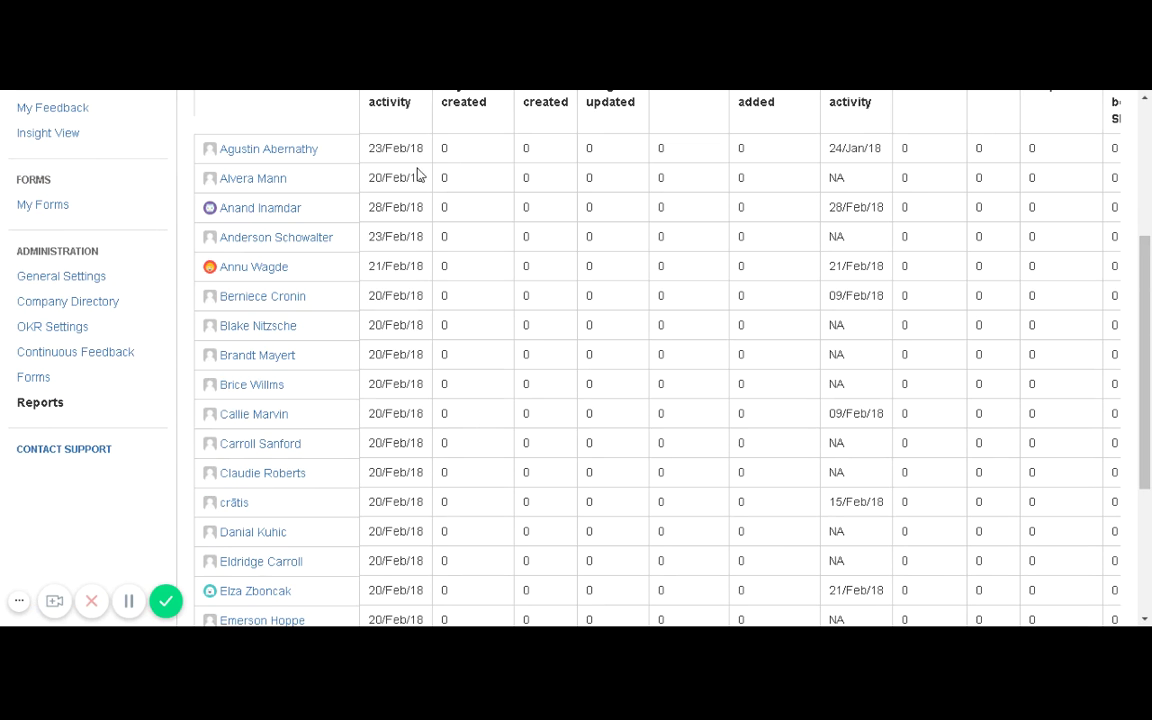
pyautogui.scroll(-3, 472, 248)
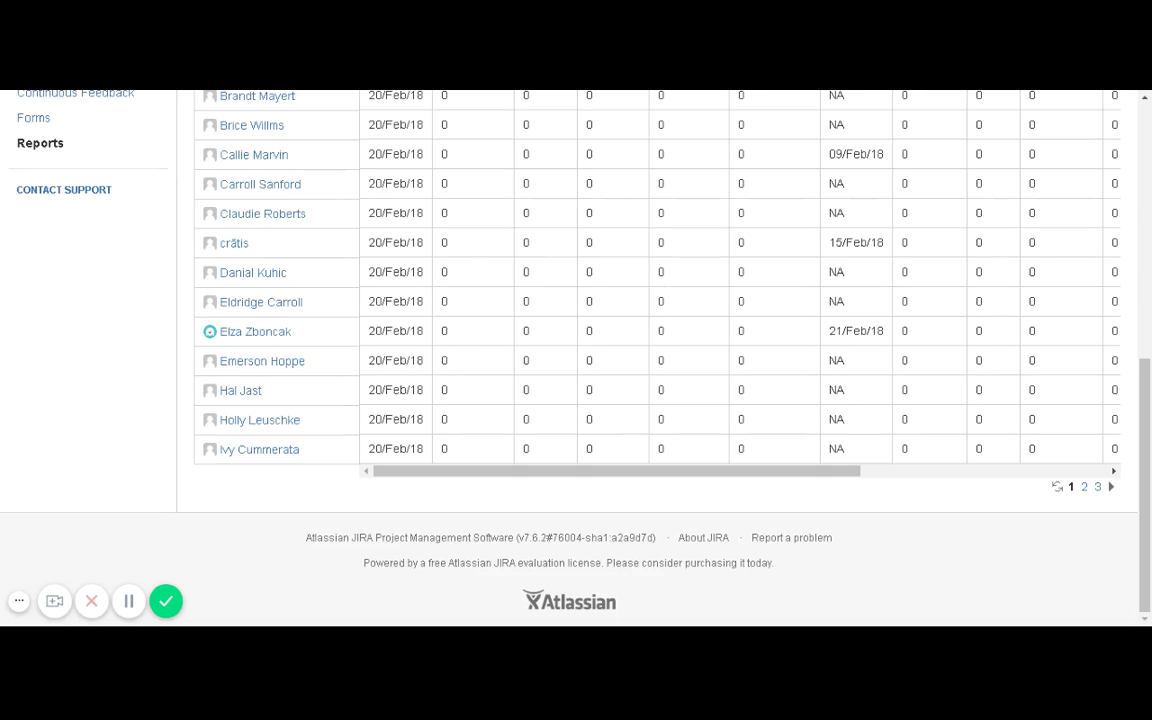
pyautogui.scroll(5, 948, 391)
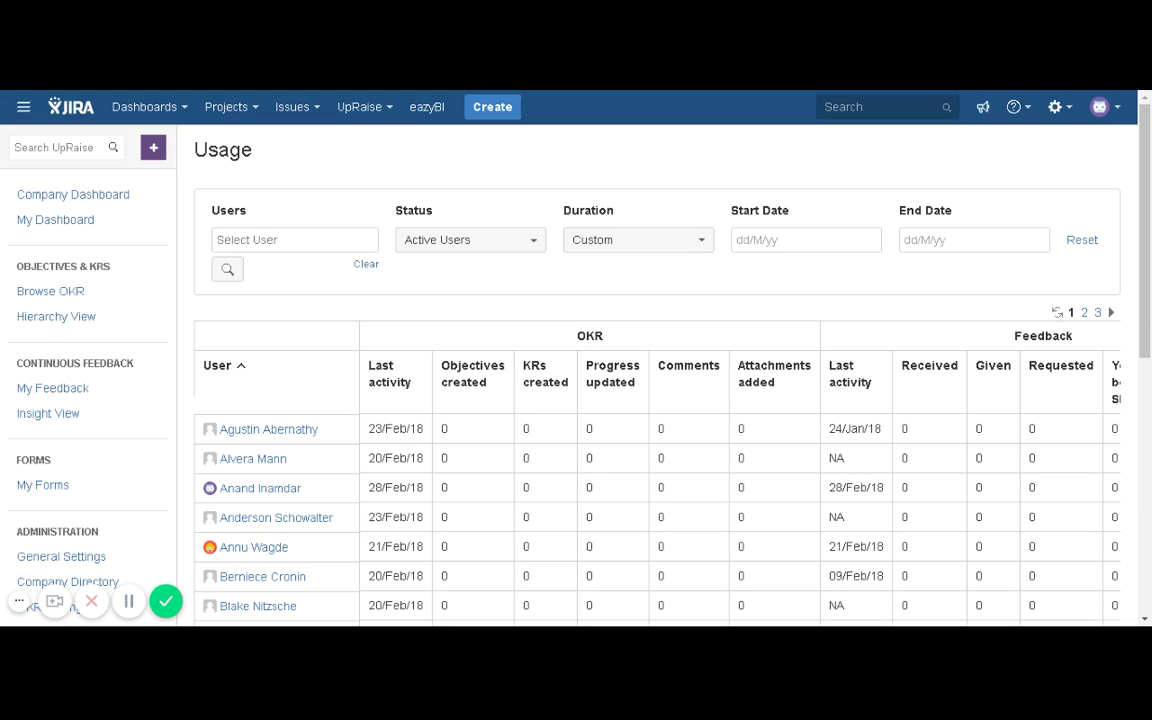
# Examine the report's OKR and Feedback columns, from last activity across to conversations.
pyautogui.scroll(-3, 530, 372)
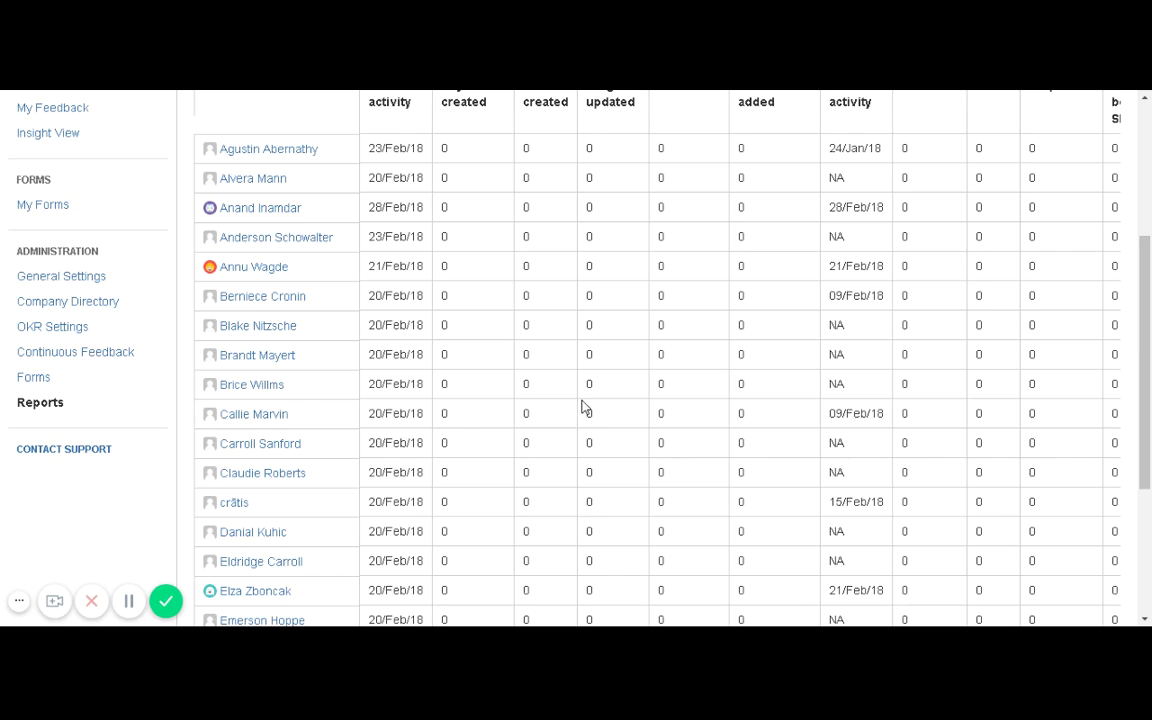
pyautogui.scroll(-3, 529, 326)
pyautogui.moveTo(748, 474); pyautogui.dragTo(877, 474)
pyautogui.scroll(3, 643, 404)
pyautogui.scroll(3, 643, 404)
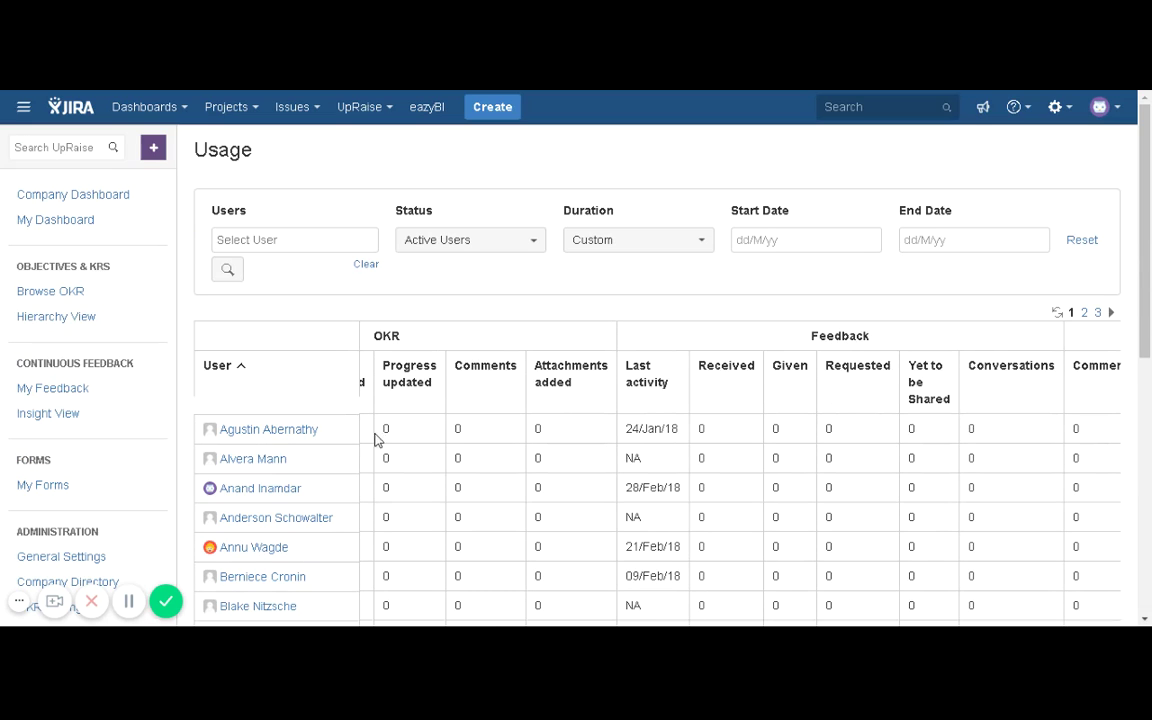
pyautogui.scroll(-5, 838, 443)
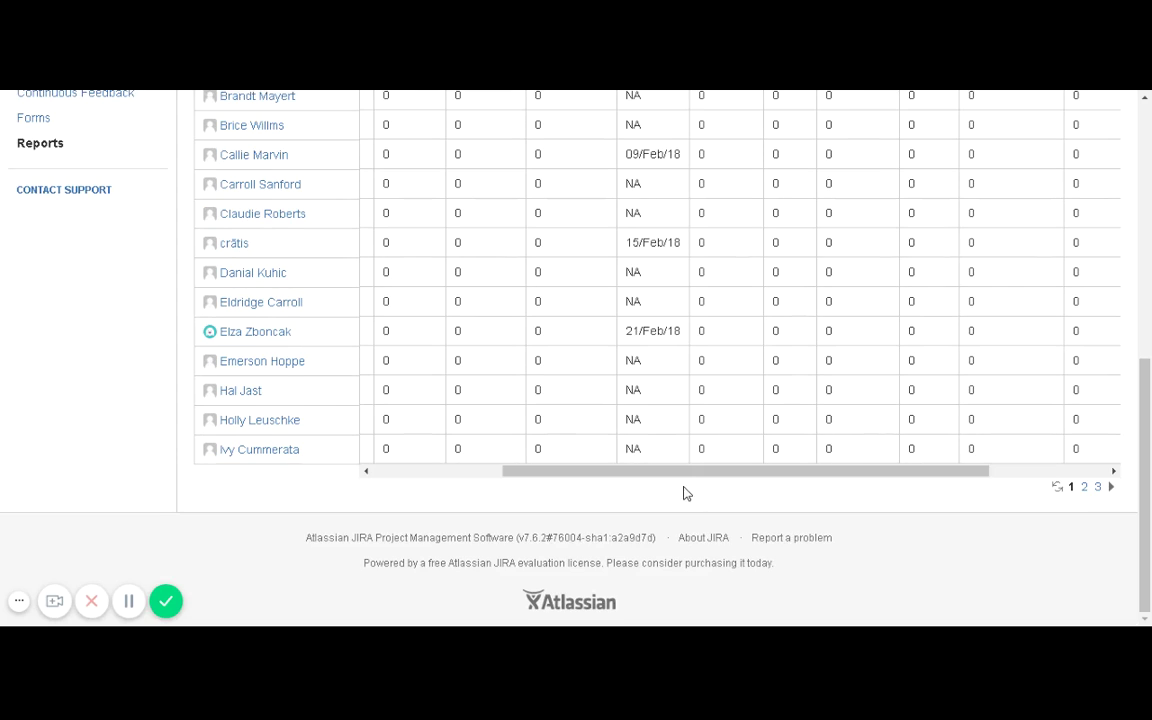
pyautogui.moveTo(685, 477); pyautogui.dragTo(437, 478)
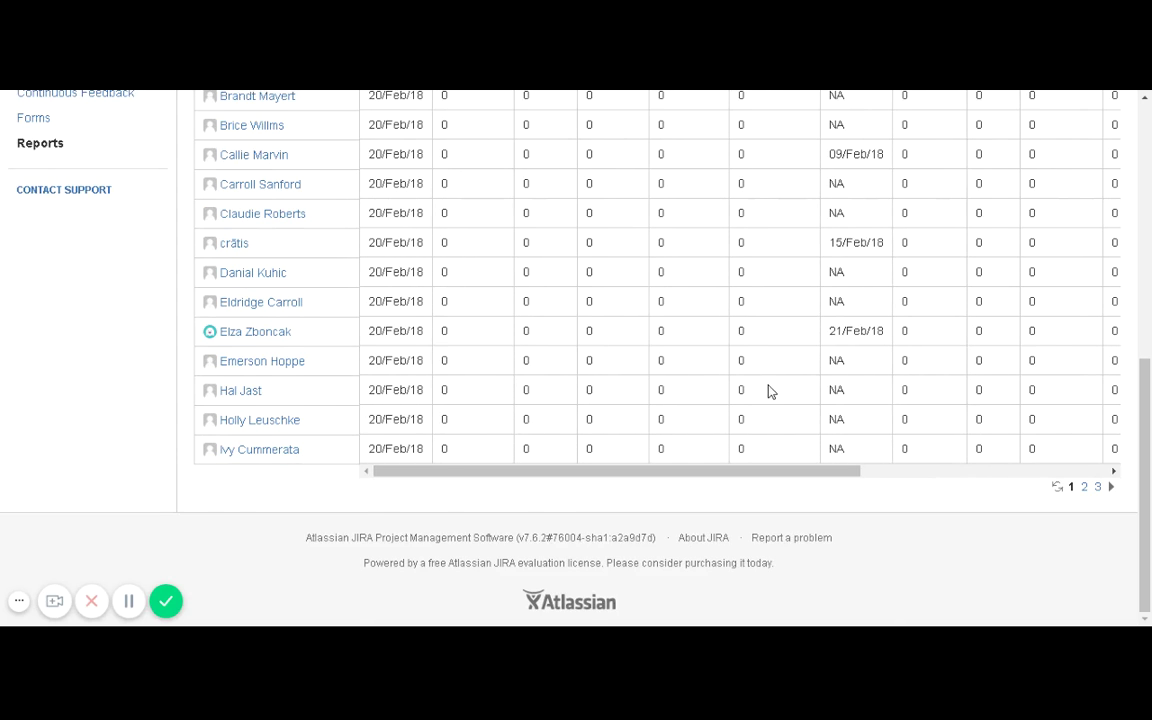
pyautogui.scroll(5, 769, 391)
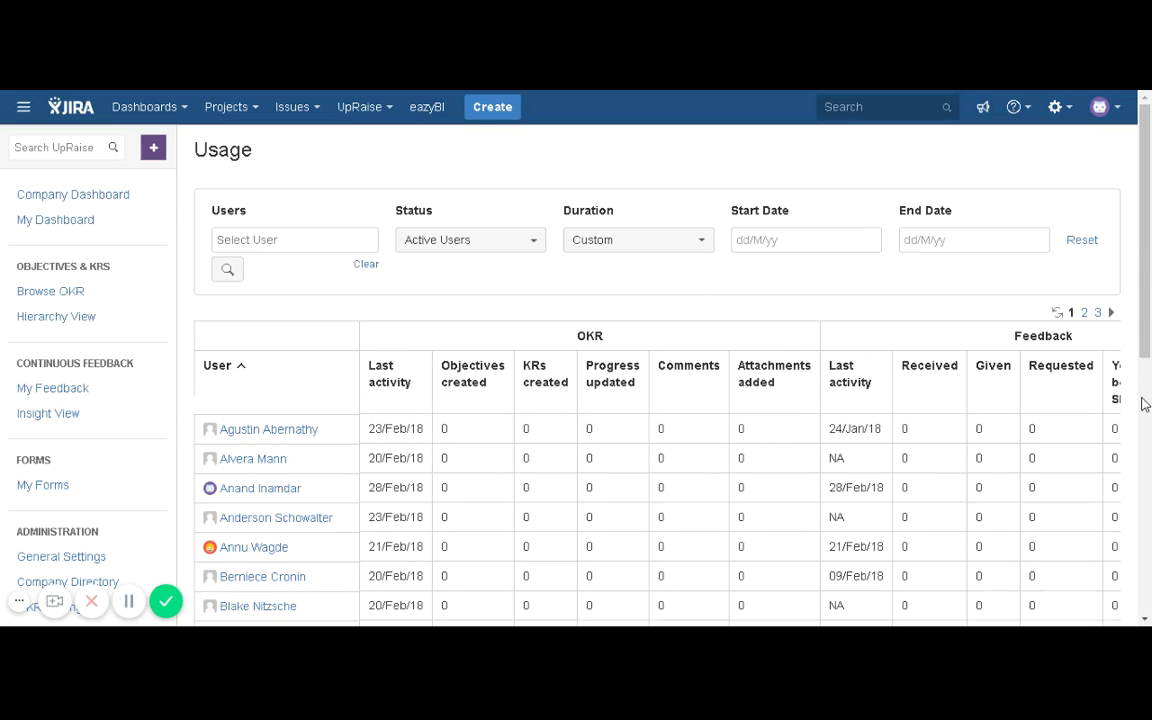
pyautogui.scroll(-5, 483, 458)
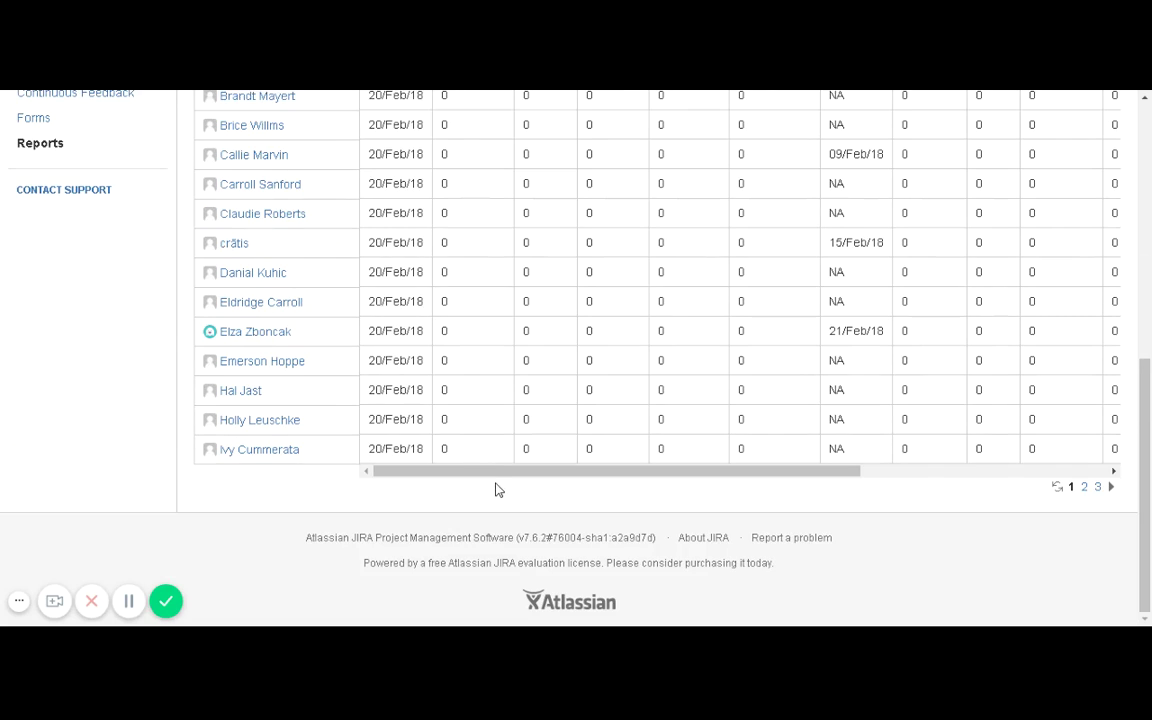
pyautogui.moveTo(495, 478); pyautogui.dragTo(674, 489)
pyautogui.scroll(5, 674, 489)
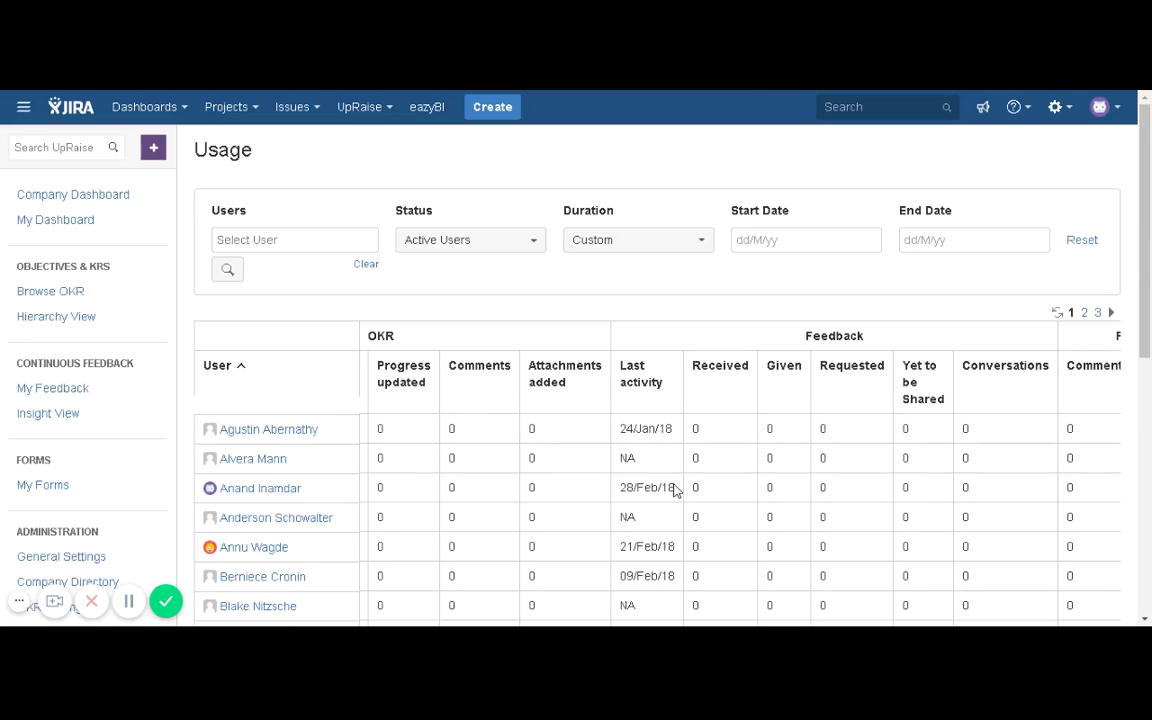